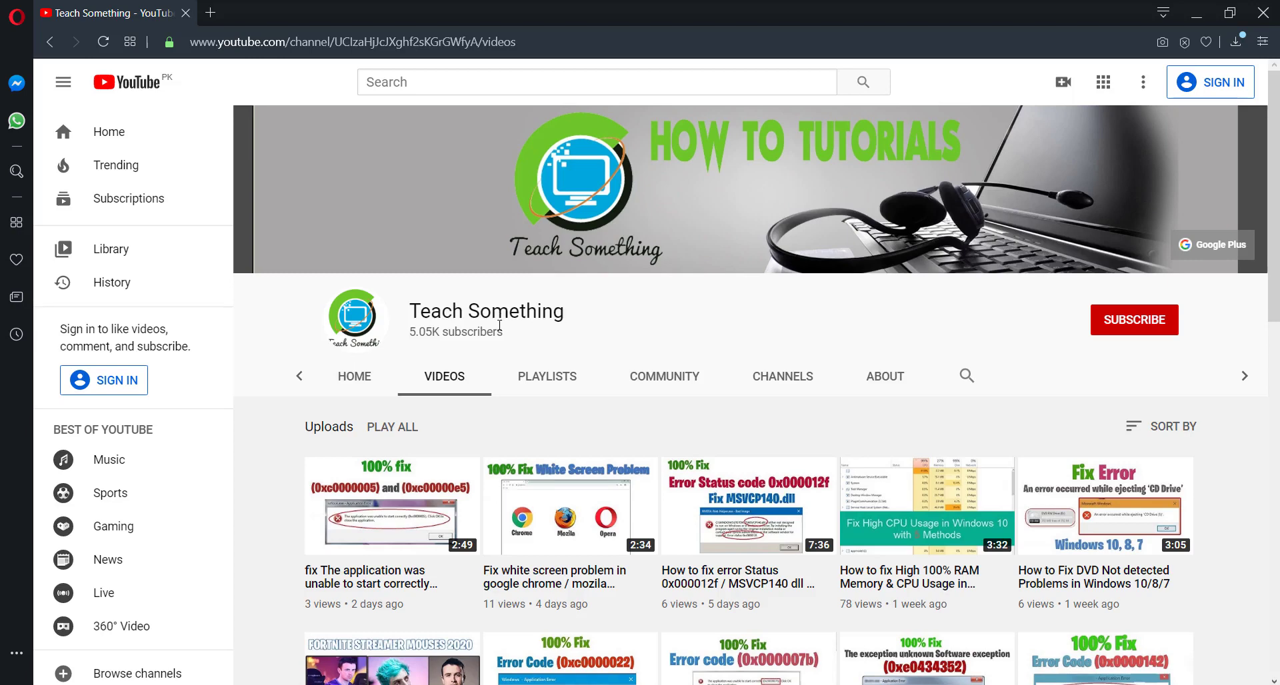
Briefly open Task Manager with Ctrl+Shift+Esc, expand to more details, then close it.
{"action": "left_click_drag", "start_coordinate": [415, 311], "coordinate": [631, 318]}
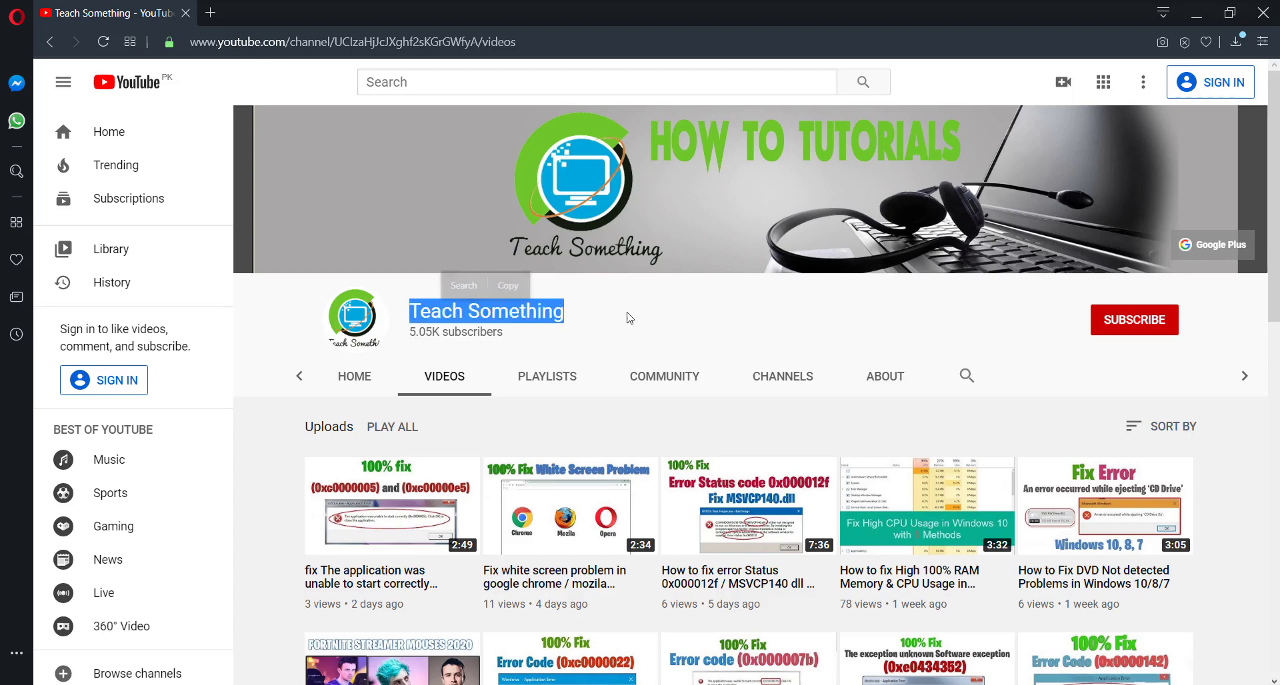
{"action": "left_click", "coordinate": [639, 318]}
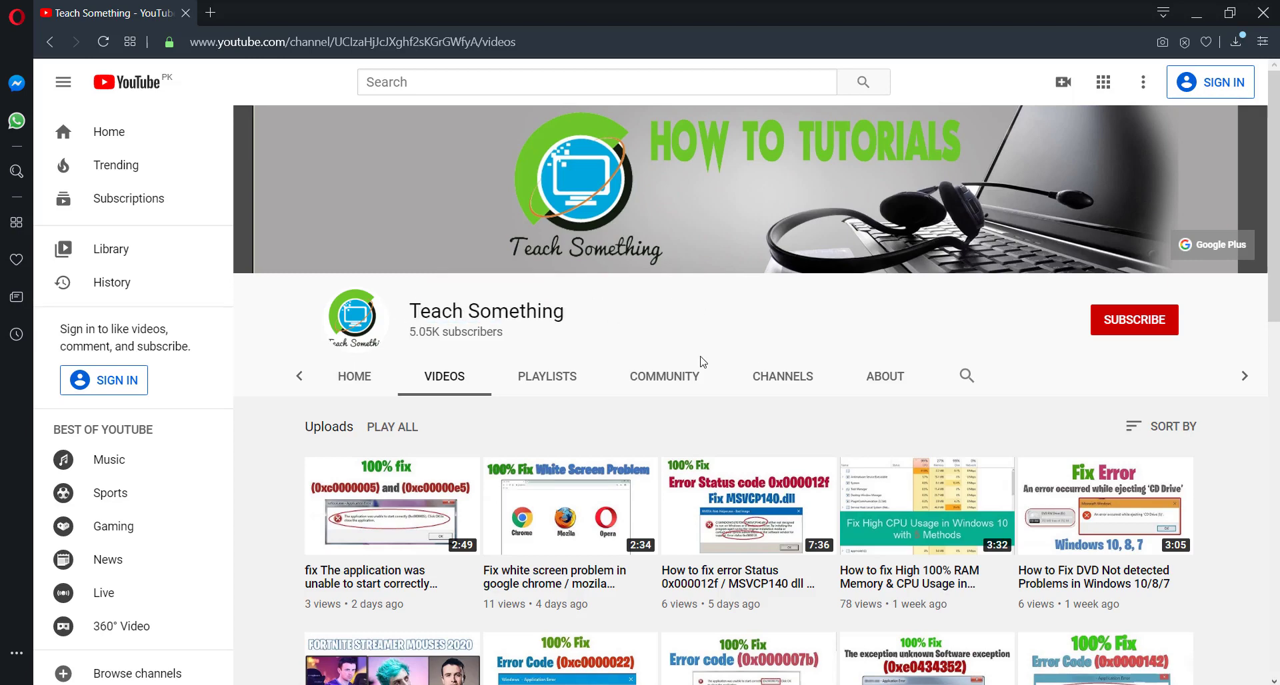
{"action": "key", "text": "ctrl+shift+Escape"}
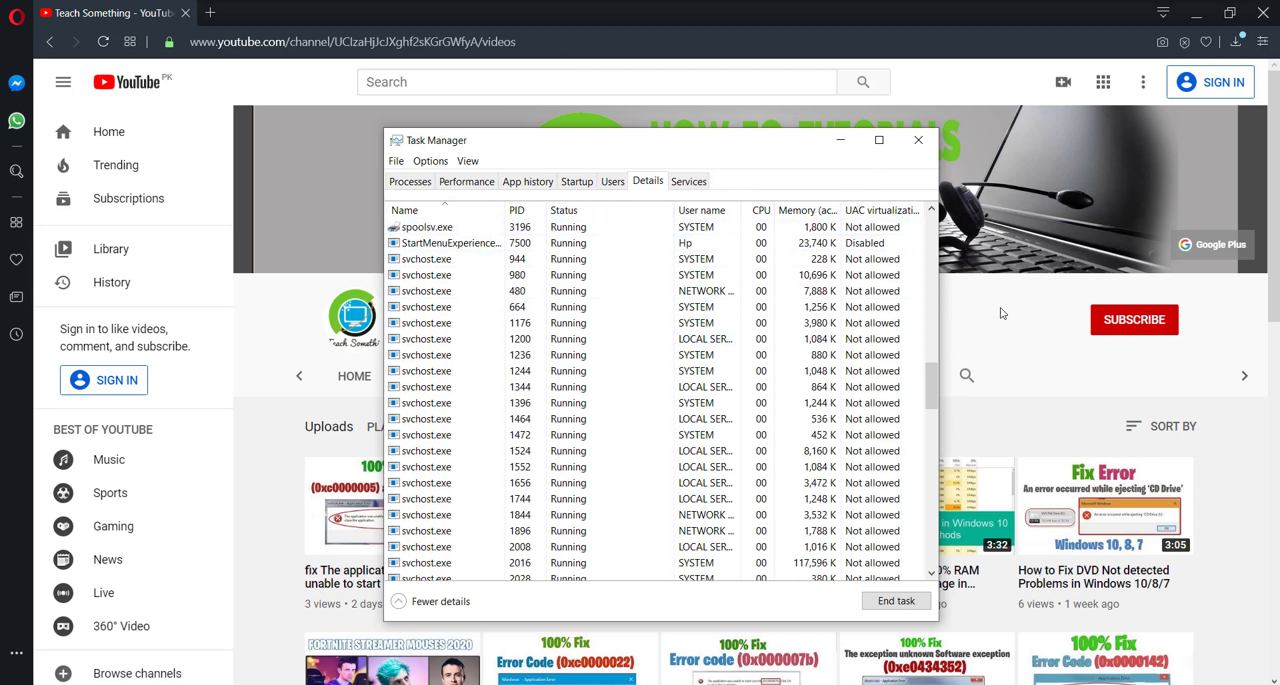
{"action": "left_click", "coordinate": [404, 183]}
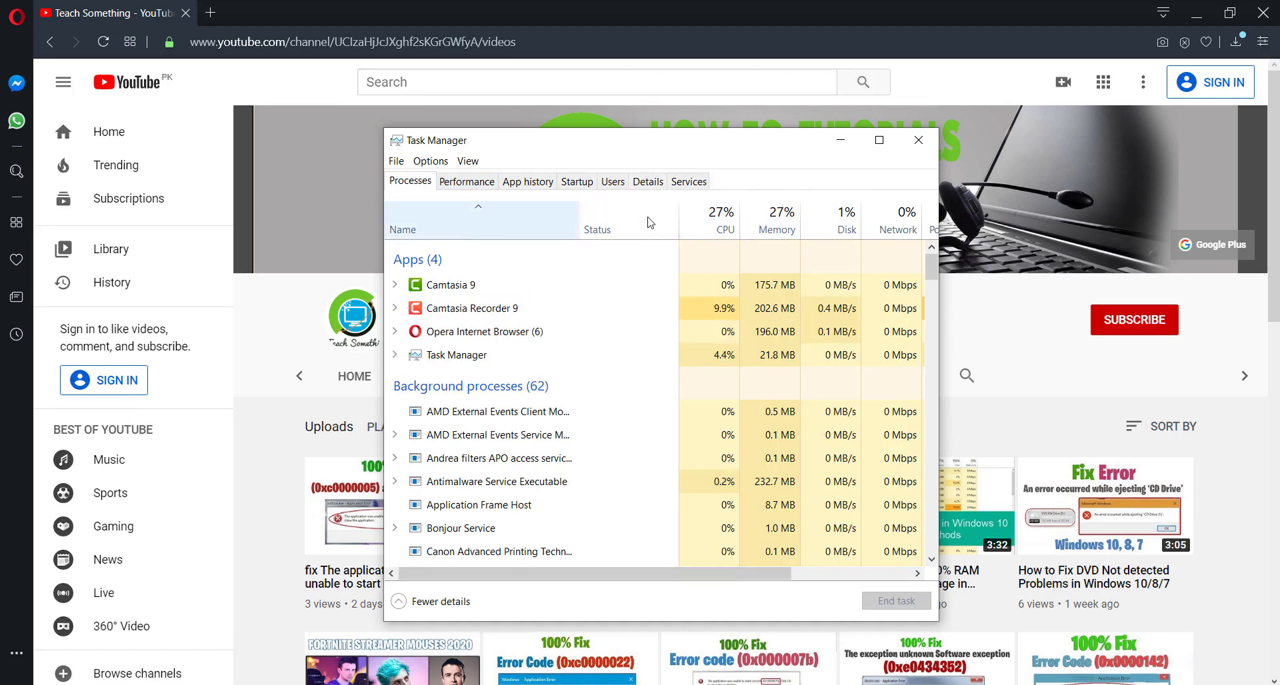
{"action": "key", "text": "alt+F4"}
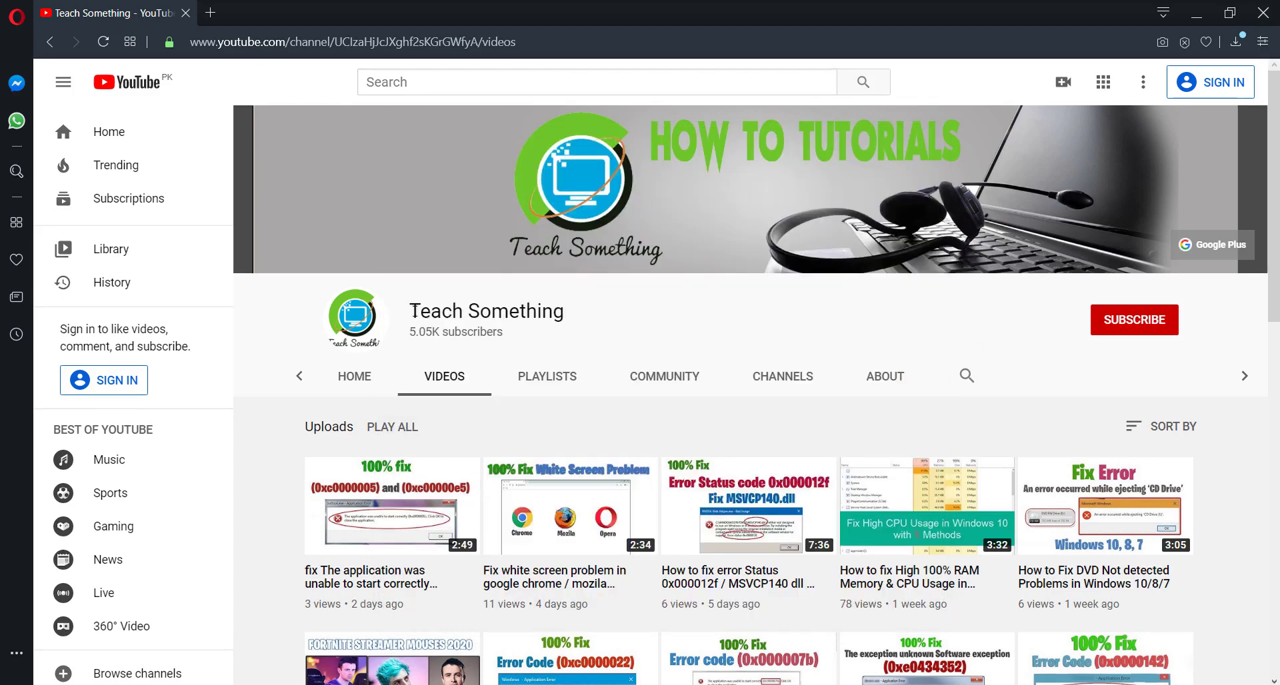
Relaunch Task Manager from the Start button's right-click menu and show the Details tab.
{"action": "left_click_drag", "start_coordinate": [414, 310], "coordinate": [600, 332]}
{"action": "left_click", "coordinate": [621, 332]}
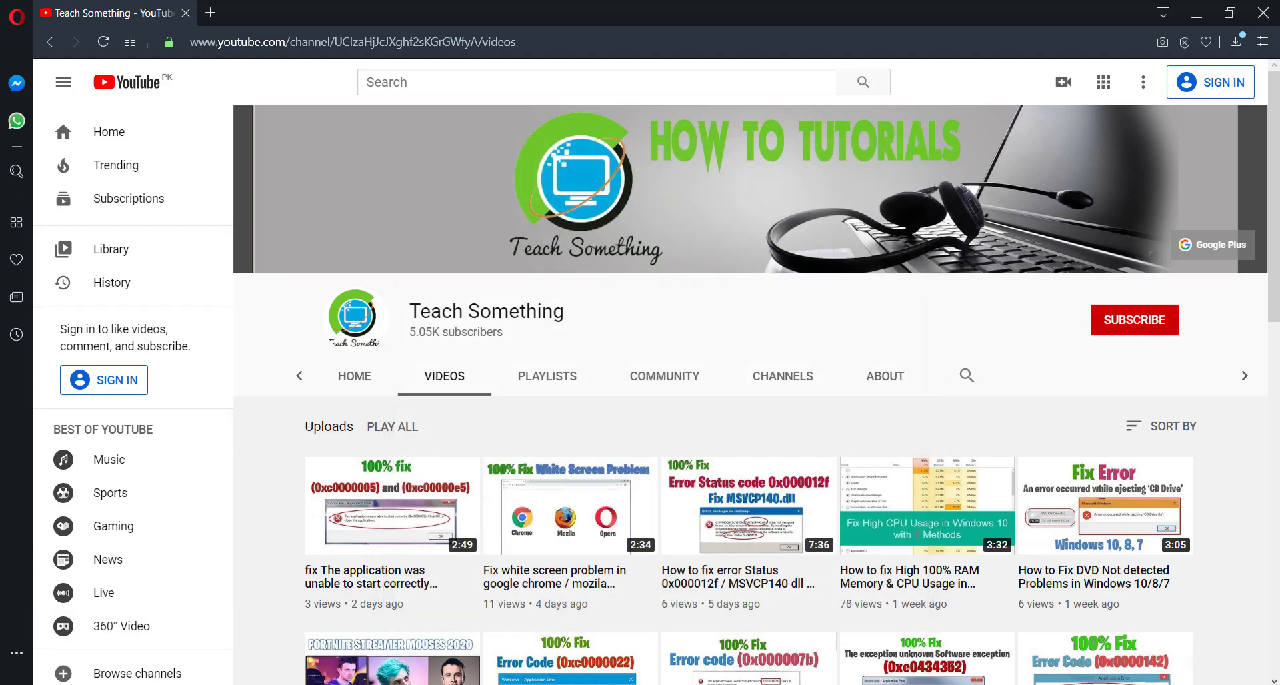
{"action": "left_click", "coordinate": [17, 676]}
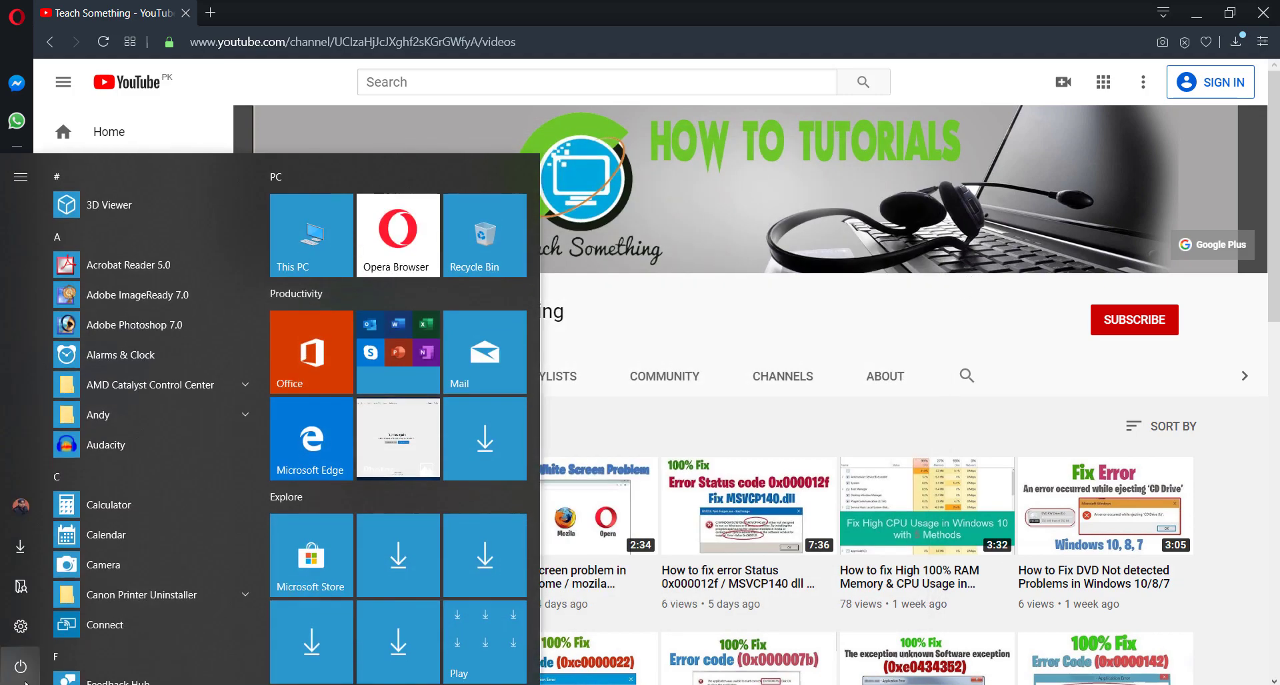
{"action": "right_click", "coordinate": [16, 677]}
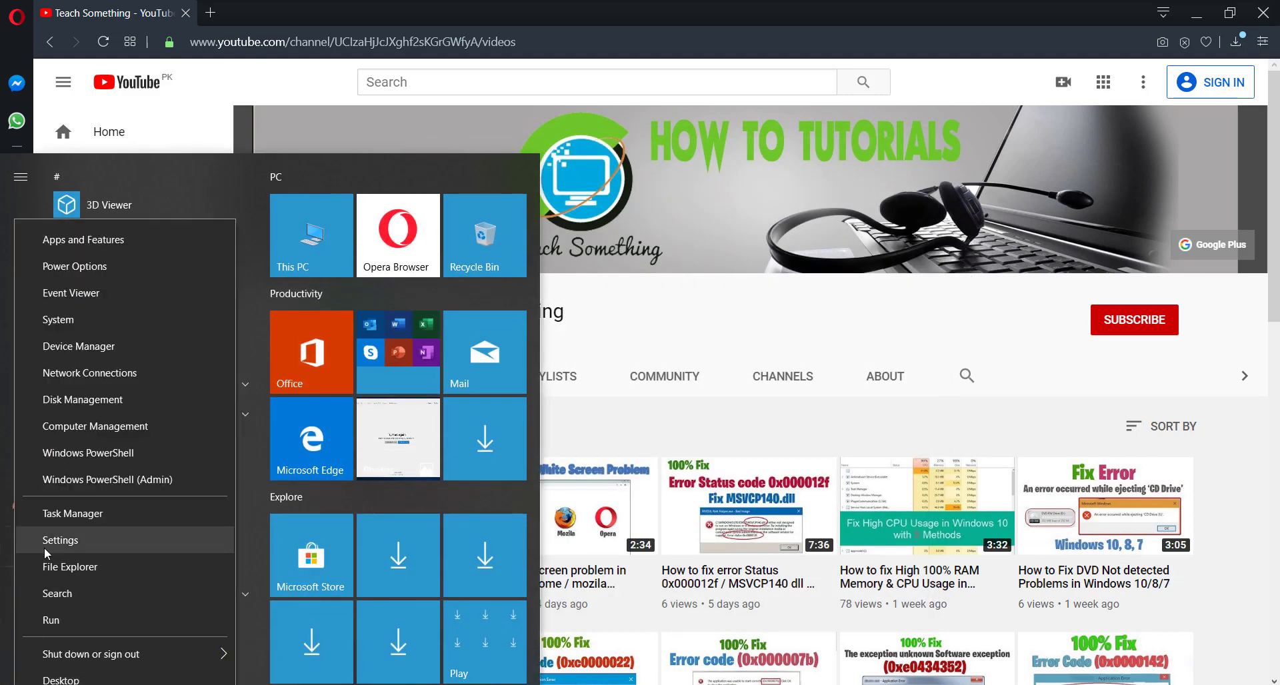
{"action": "left_click", "coordinate": [75, 514]}
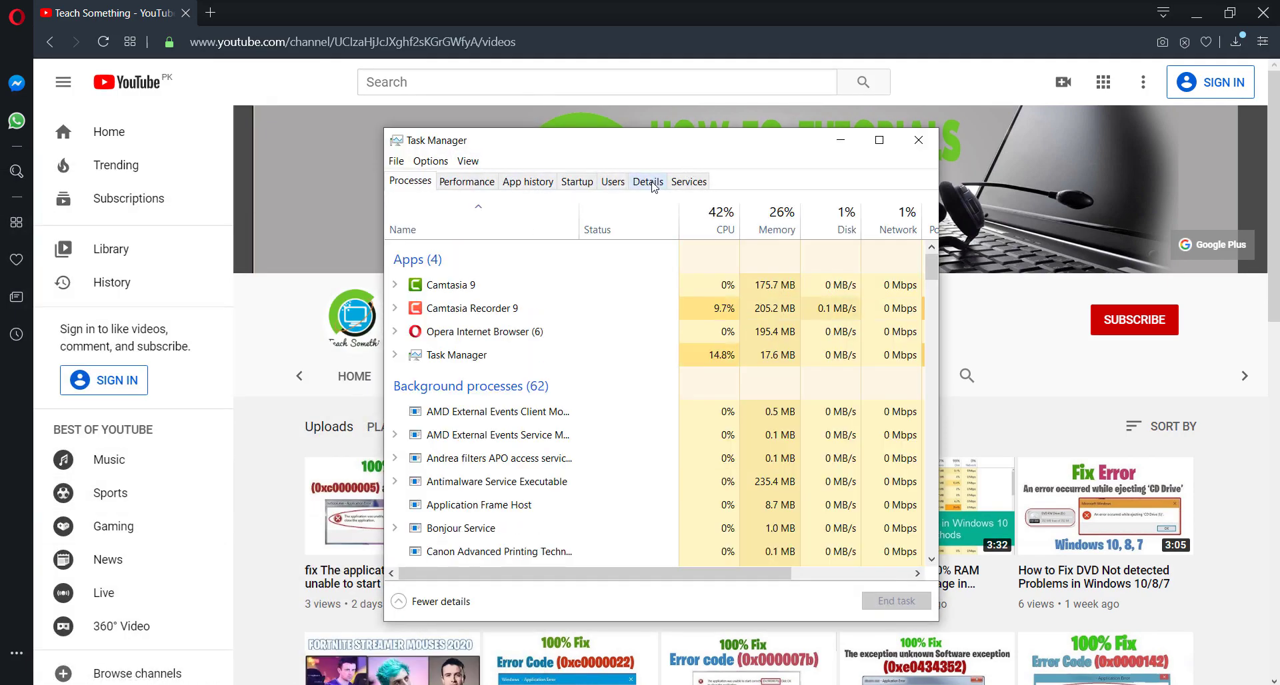
{"action": "left_click", "coordinate": [648, 182]}
Scroll the Details list and bring up the action menu for svchost.exe PID 944.
{"action": "scroll", "coordinate": [486, 425], "scroll_direction": "down", "scroll_amount": 10}
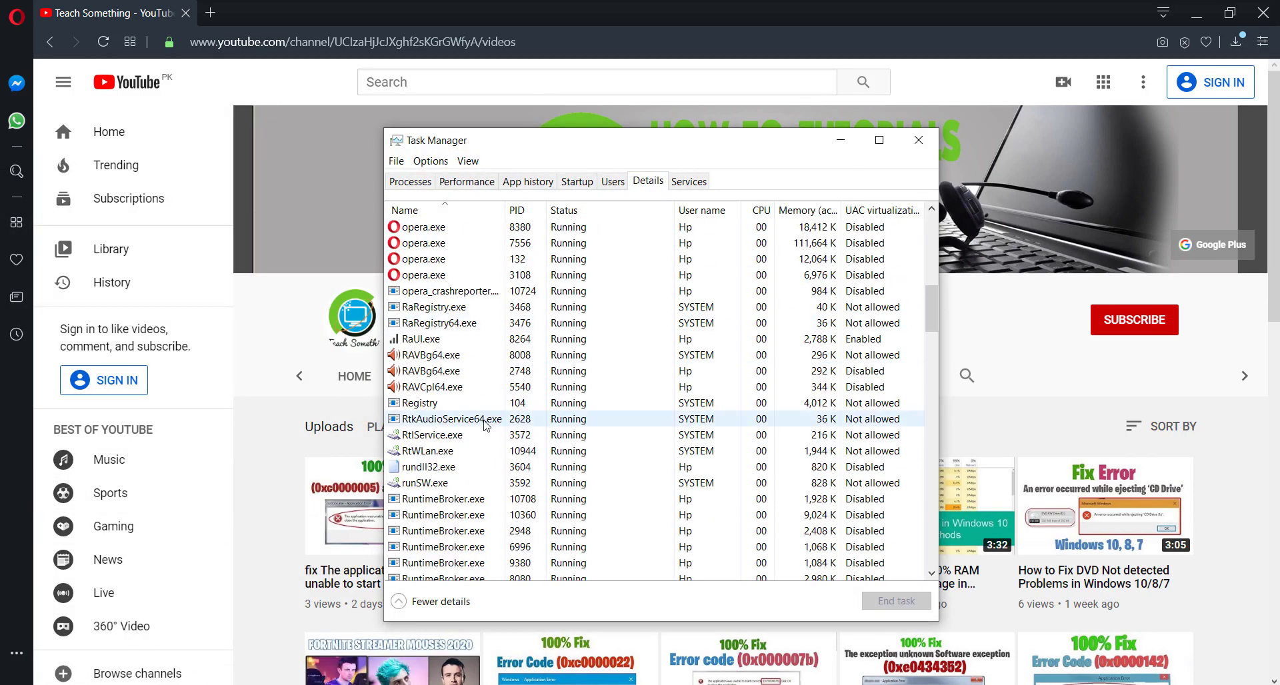
{"action": "scroll", "coordinate": [486, 425], "scroll_direction": "down", "scroll_amount": 12}
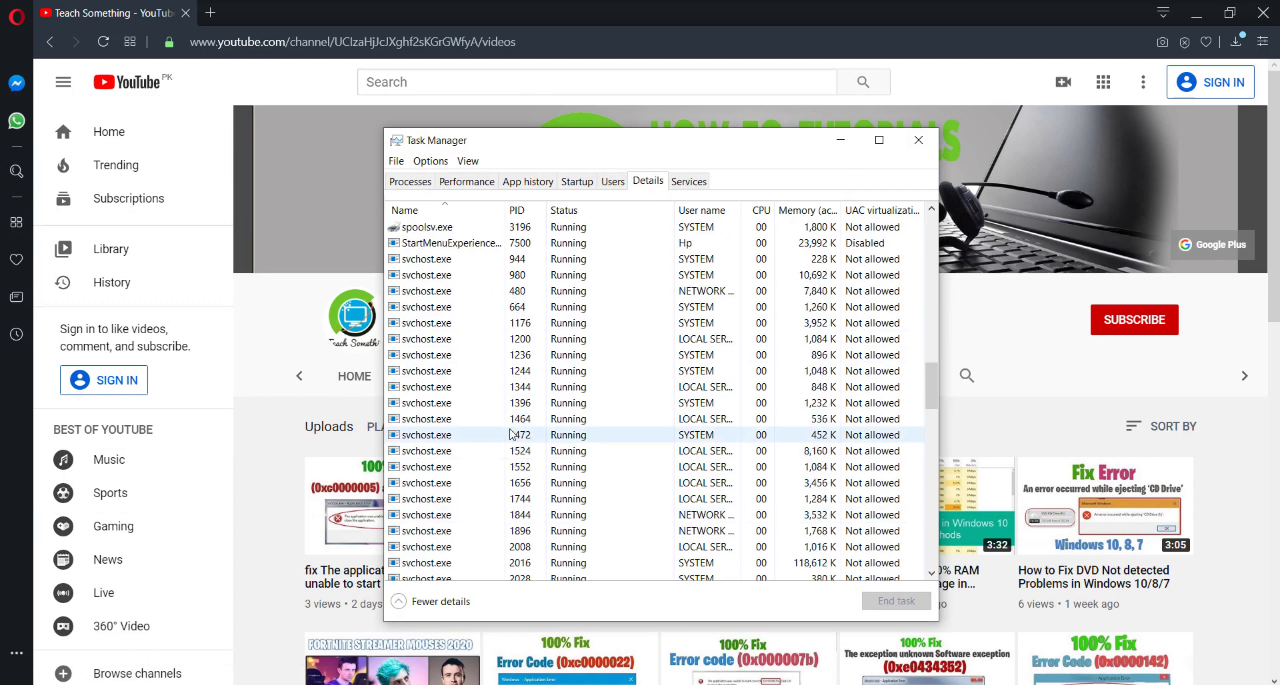
{"action": "left_click", "coordinate": [427, 289]}
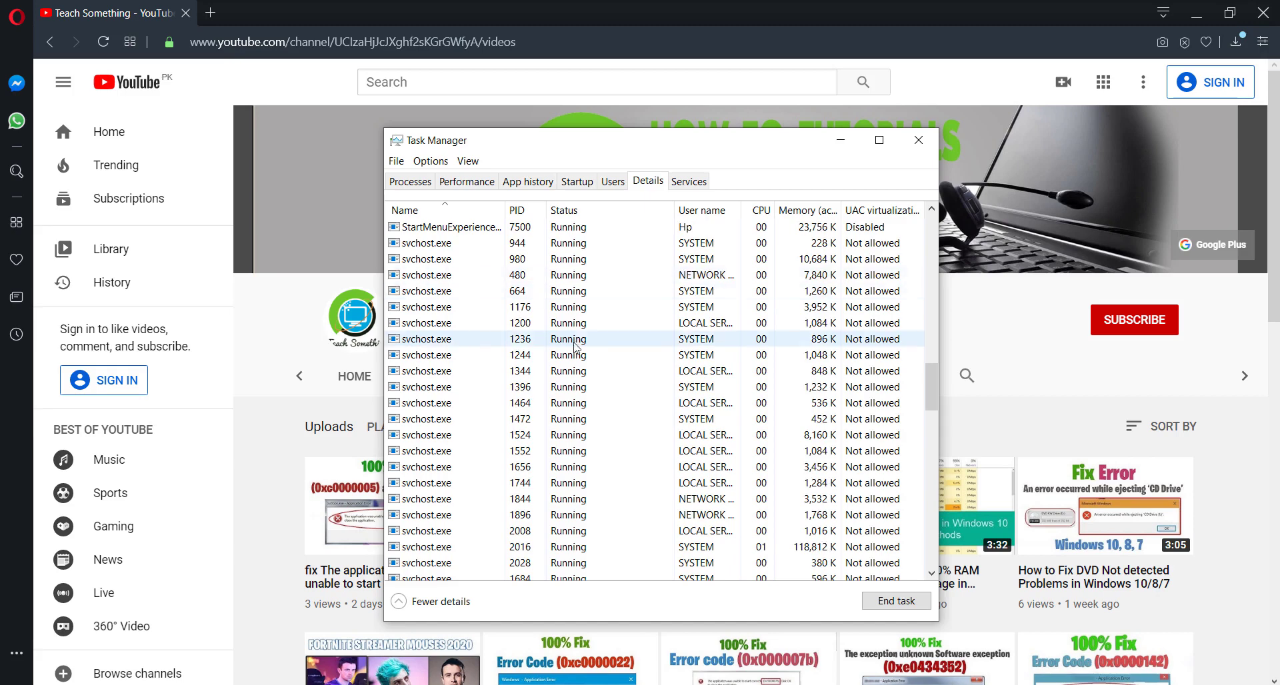
{"action": "scroll", "coordinate": [608, 309], "scroll_direction": "up", "scroll_amount": 1}
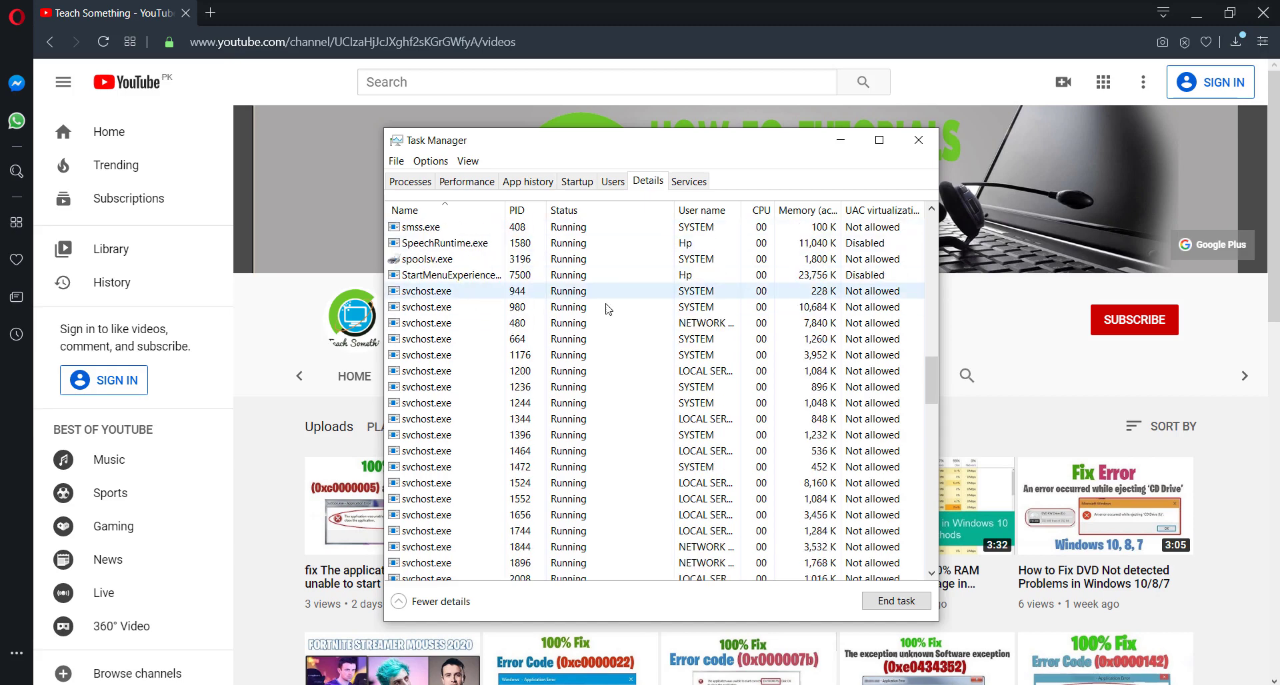
{"action": "right_click", "coordinate": [425, 293]}
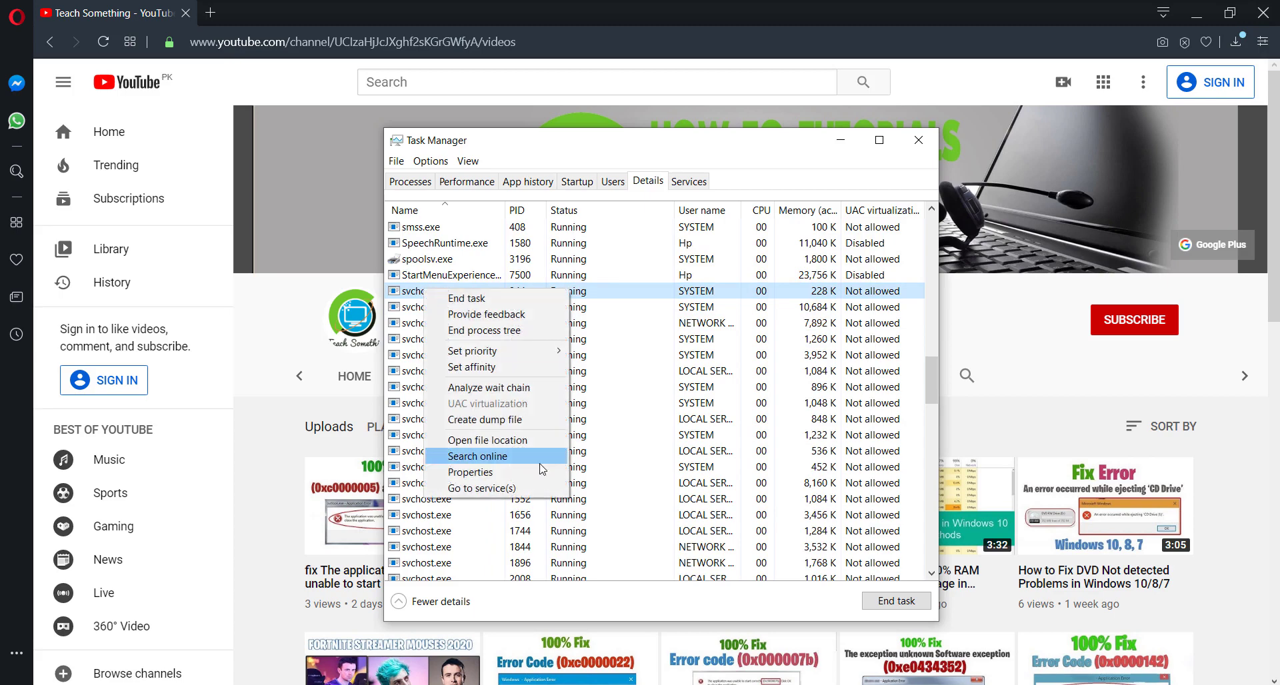
Go to the services of svchost PID 944 and stop the PlugPlay service.
{"action": "left_click", "coordinate": [494, 490]}
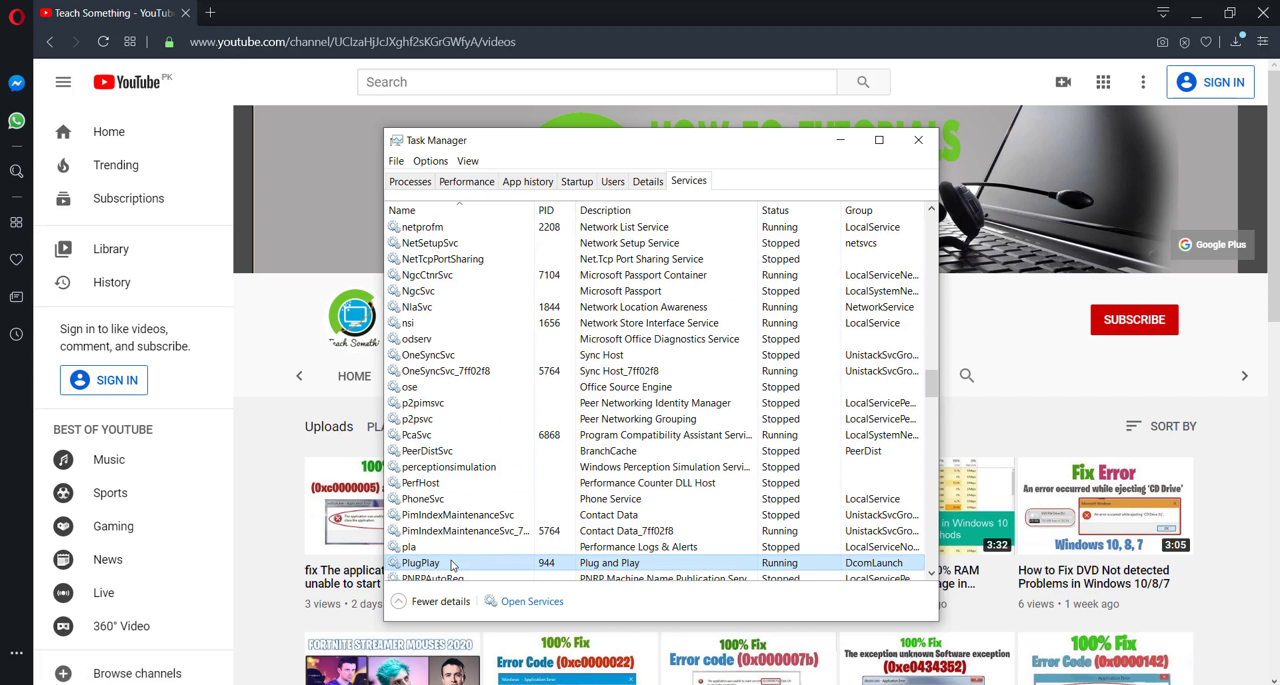
{"action": "right_click", "coordinate": [436, 564]}
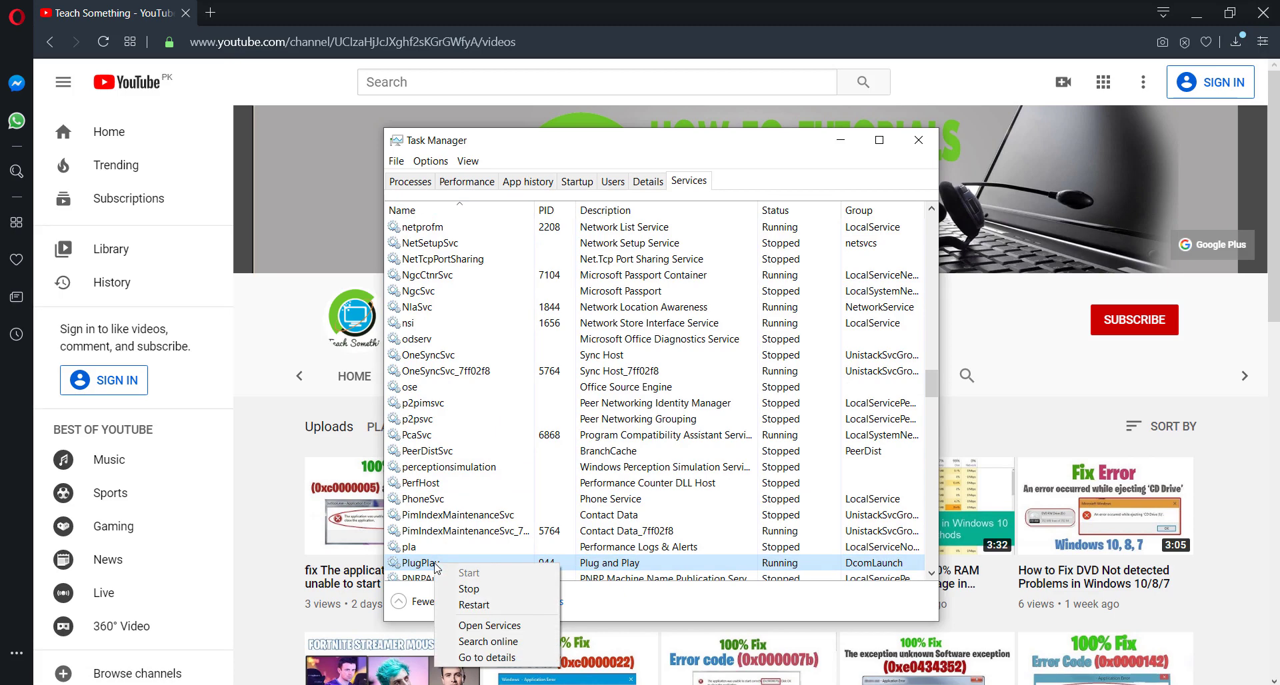
{"action": "left_click", "coordinate": [497, 592]}
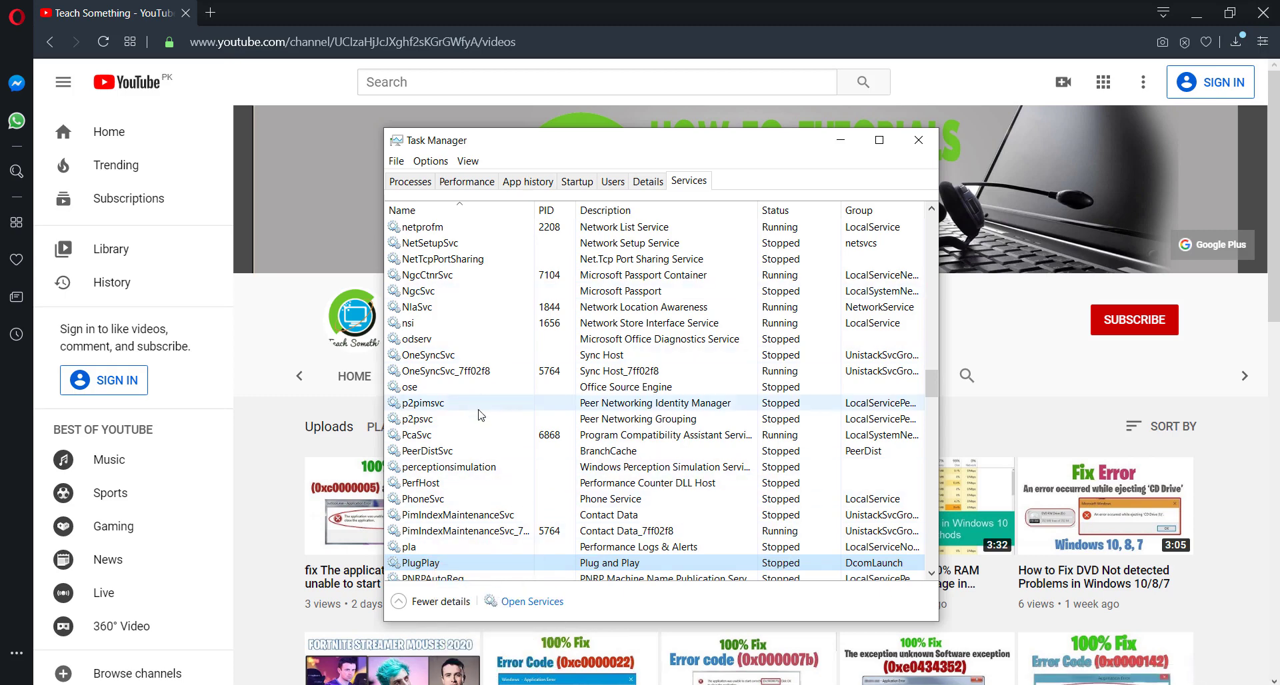
{"action": "scroll", "coordinate": [480, 415], "scroll_direction": "down", "scroll_amount": 12}
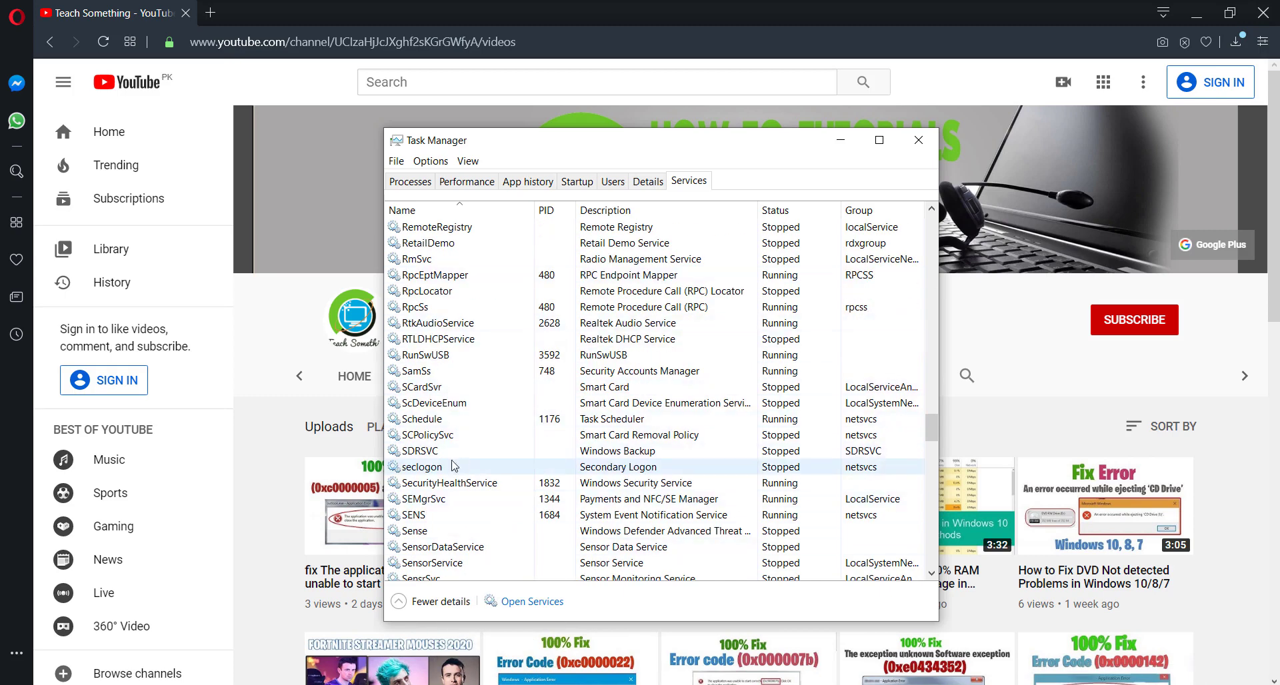
Close Task Manager and fill in regedit as the command in the Run dialog.
{"action": "left_click", "coordinate": [918, 140]}
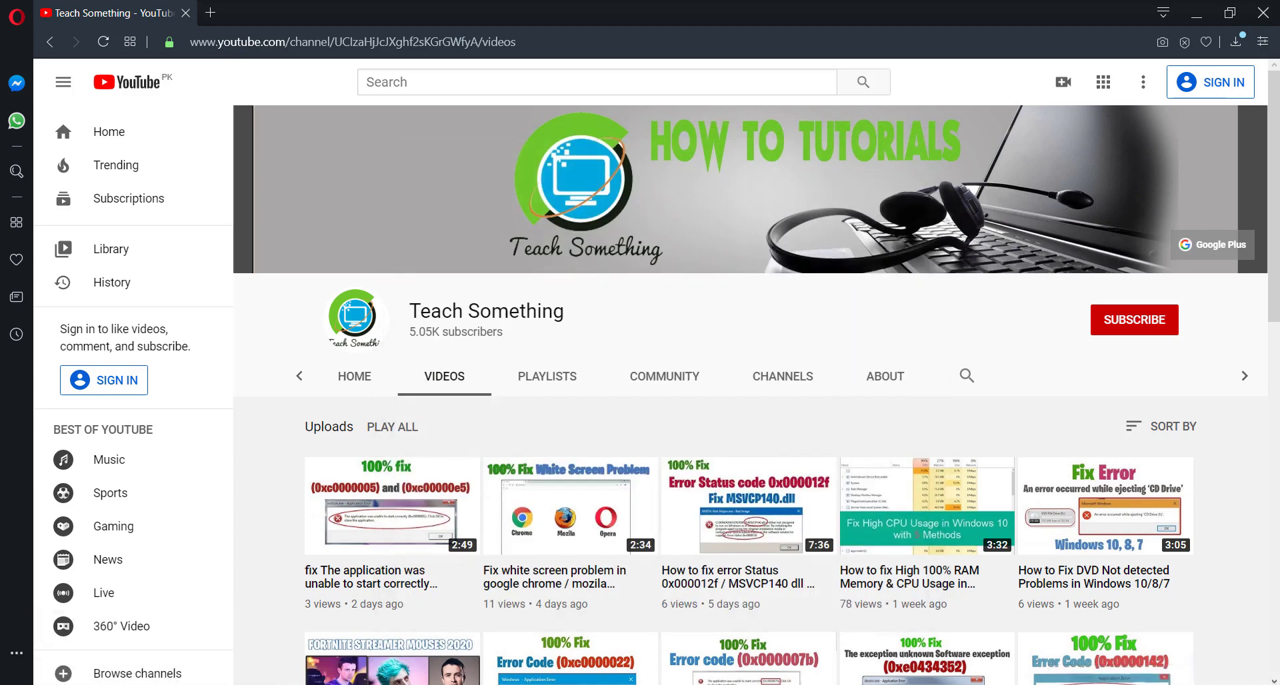
{"action": "key", "text": "super"}
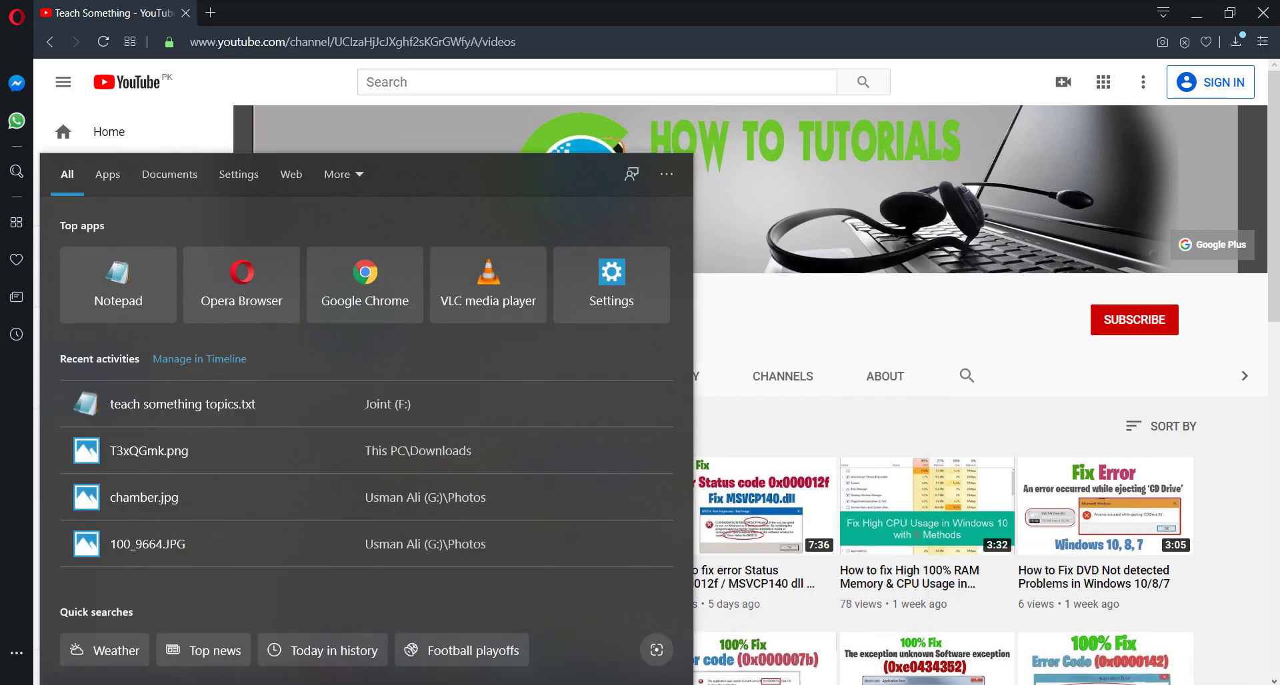
{"action": "type", "text": "run"}
{"action": "left_click", "coordinate": [111, 247]}
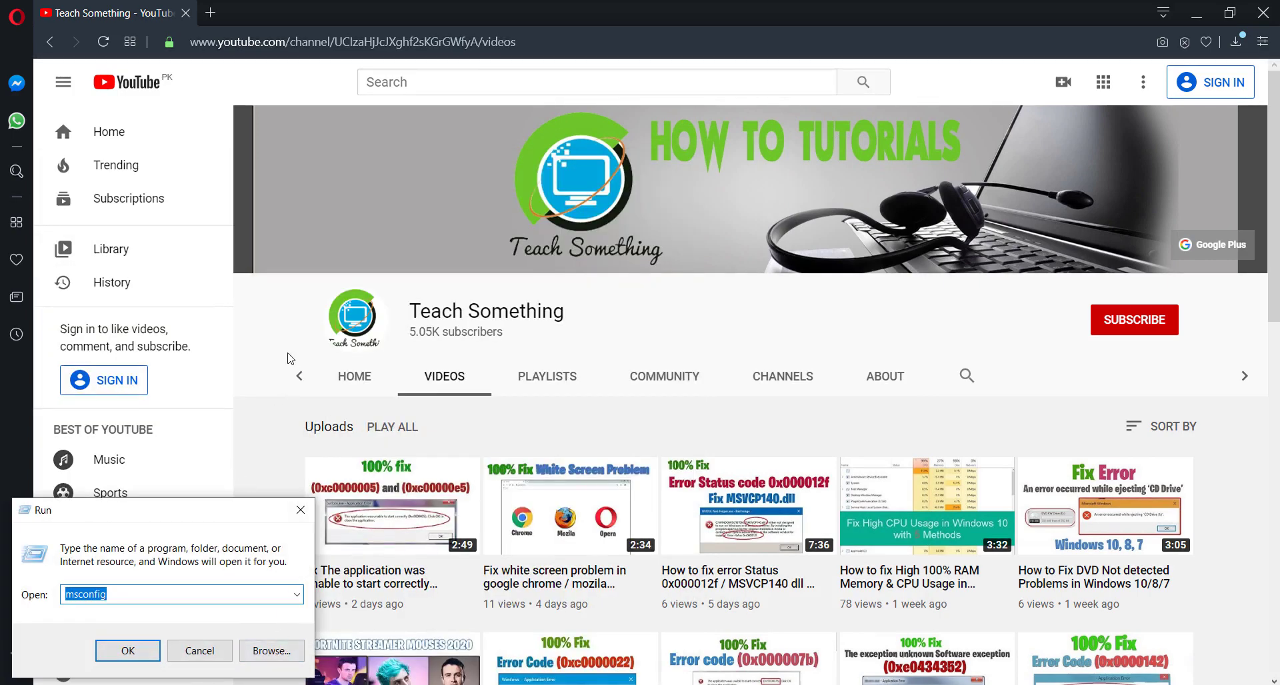
{"action": "type", "text": "re"}
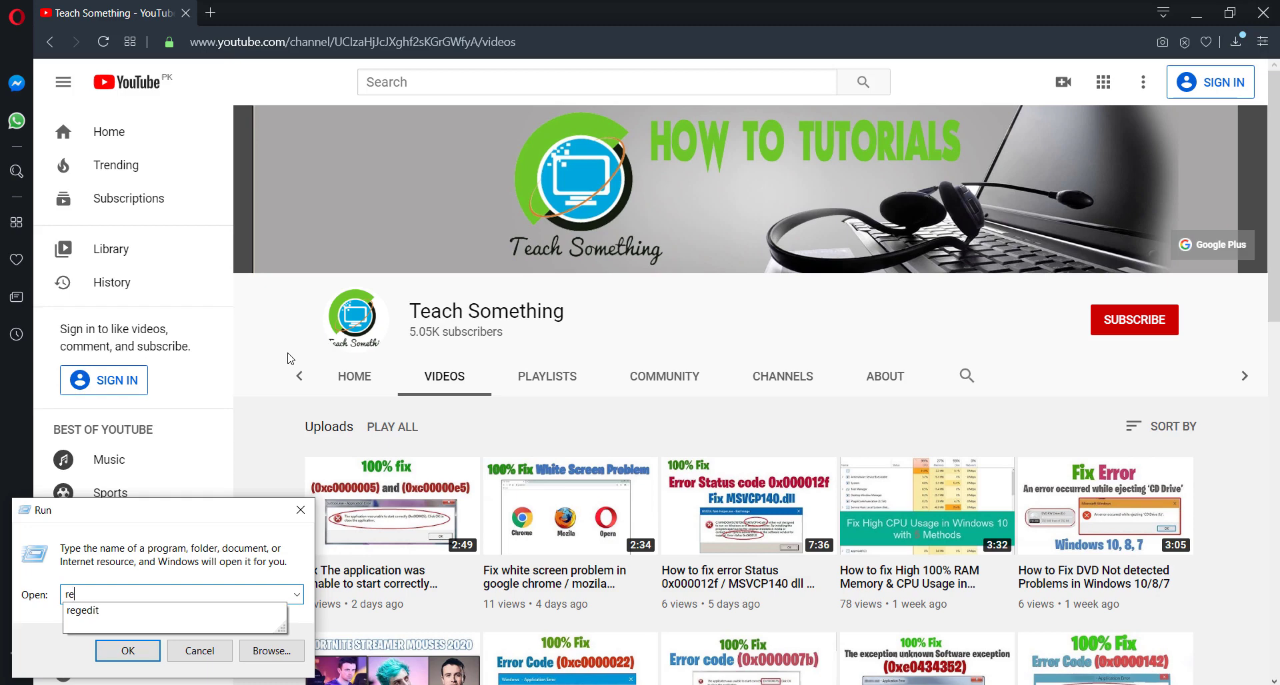
{"action": "key", "text": "Down"}
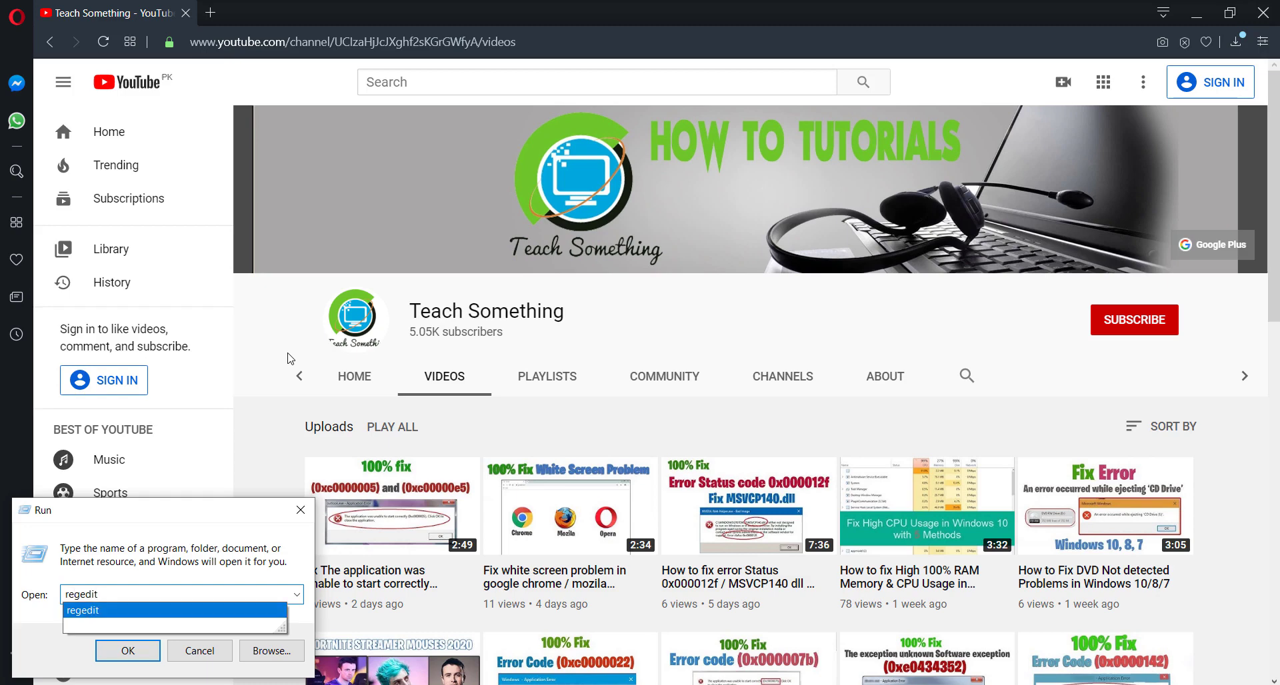
Launch Registry Editor, browse to HKLM\SYSTEM\CurrentControlSet\Control and select SvcHostSplitThresholdInKB.
{"action": "key", "text": "Return"}
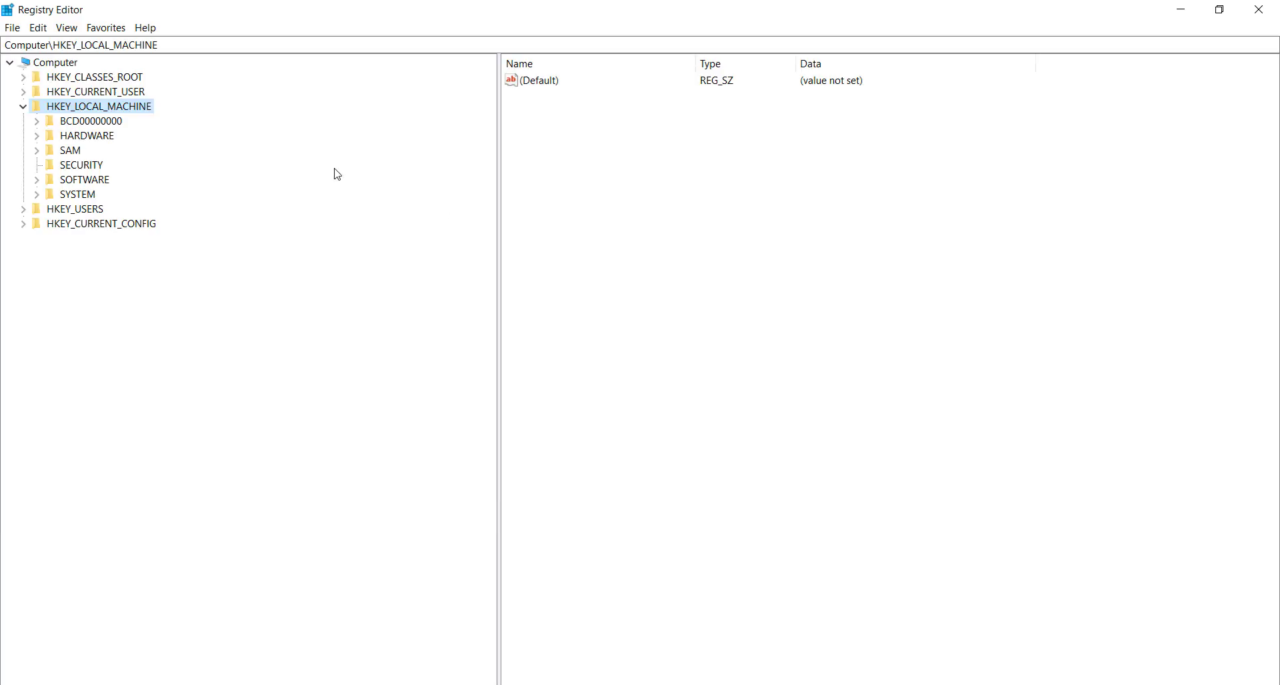
{"action": "left_click", "coordinate": [22, 107]}
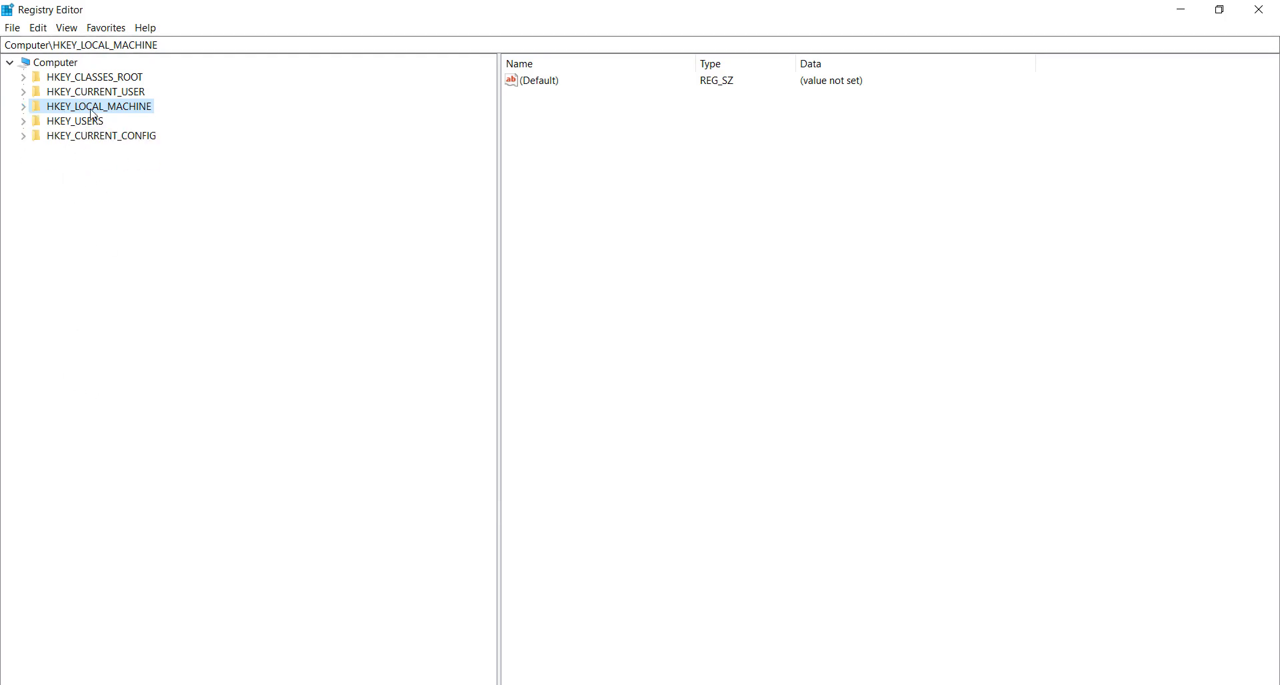
{"action": "left_click", "coordinate": [22, 107]}
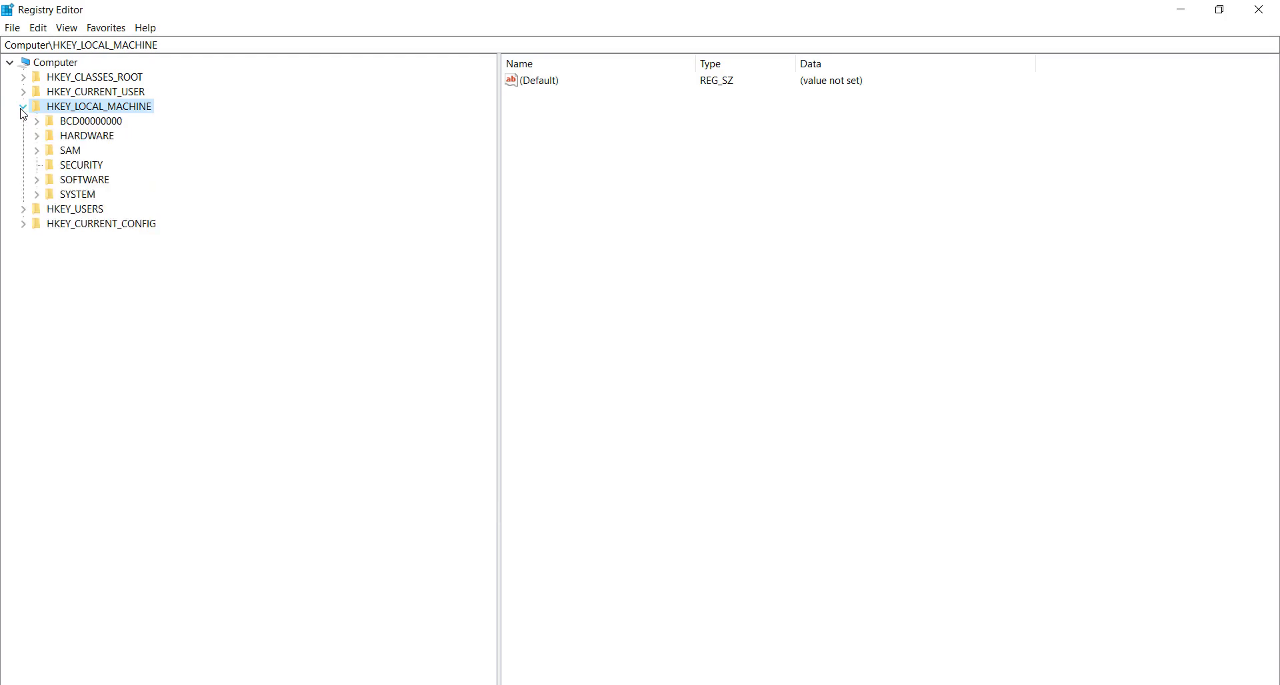
{"action": "left_click", "coordinate": [37, 194]}
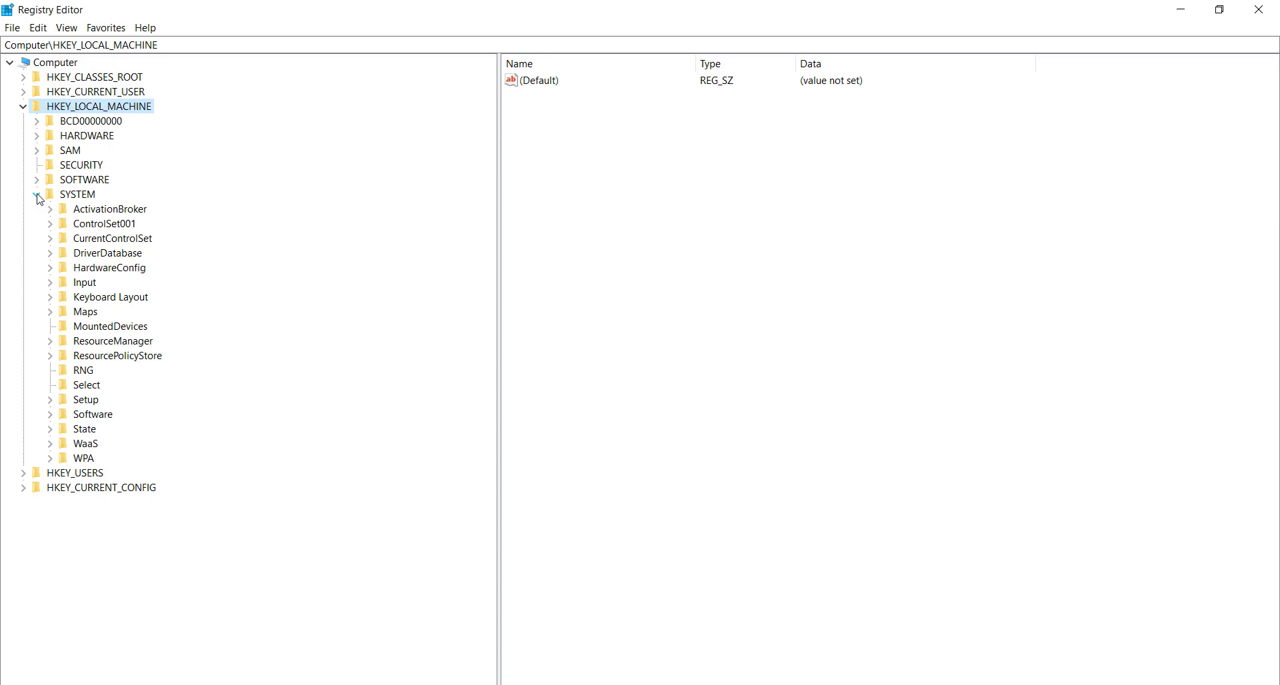
{"action": "left_click", "coordinate": [50, 239]}
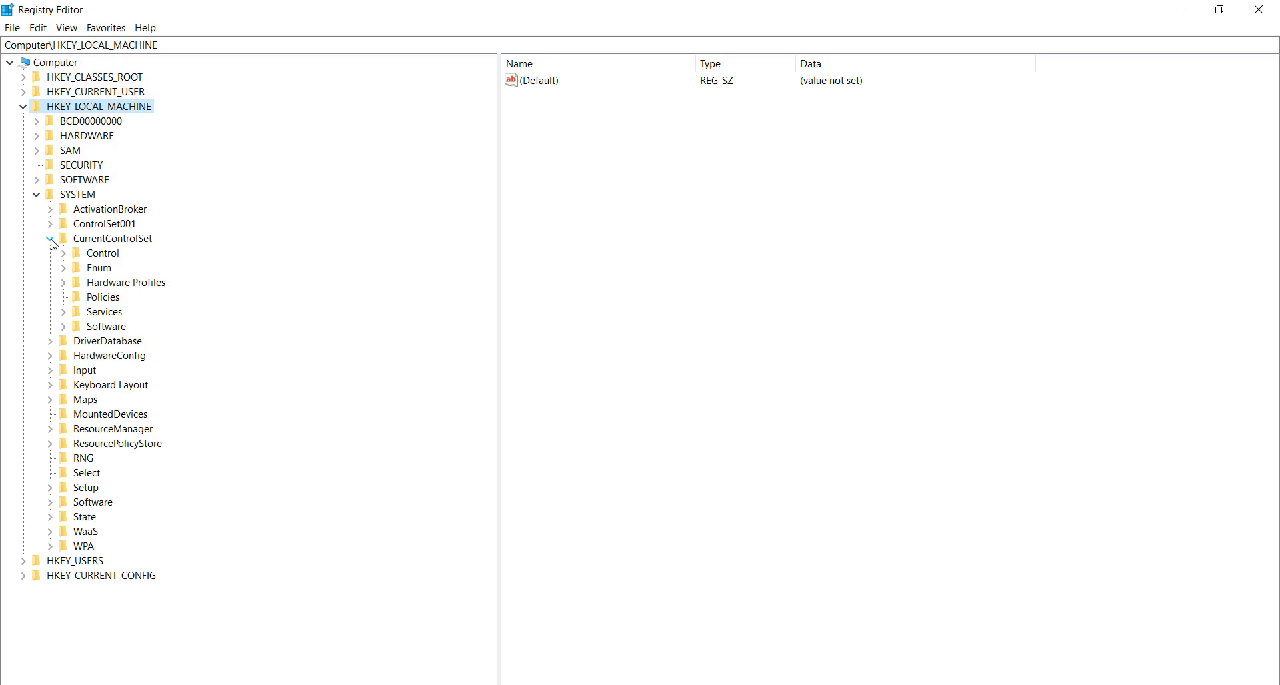
{"action": "left_click", "coordinate": [94, 256]}
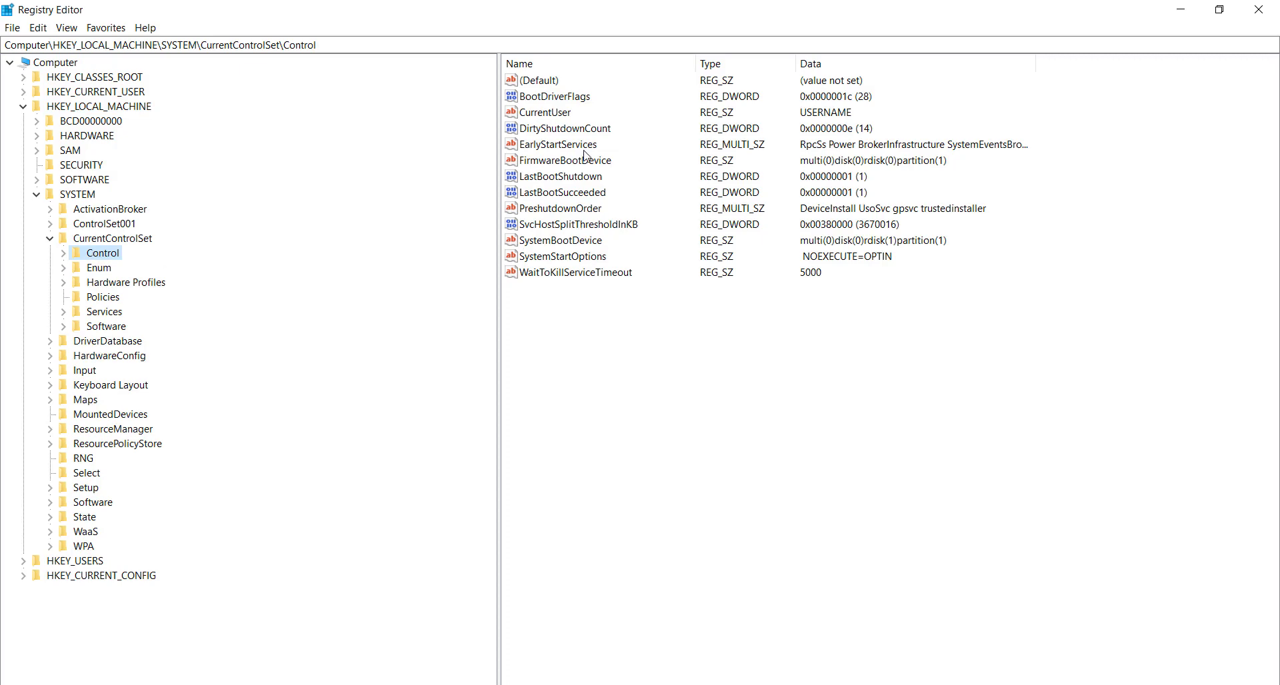
{"action": "left_click", "coordinate": [532, 229]}
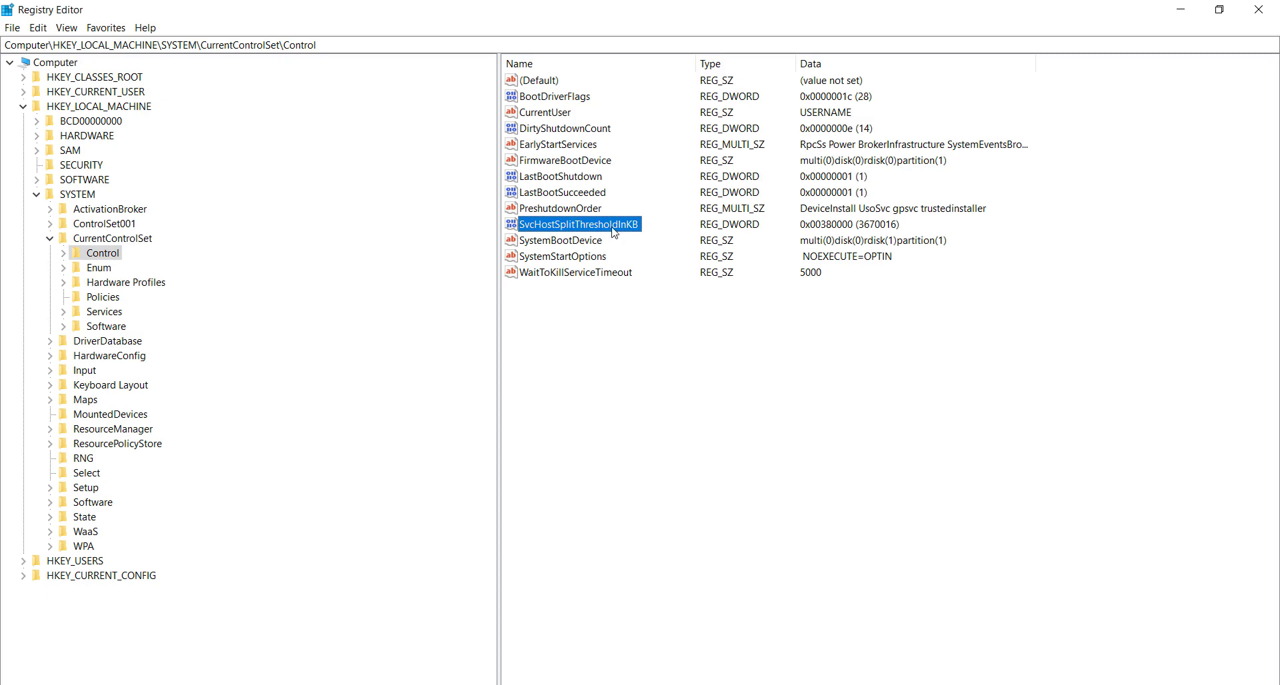
Open SvcHostSplitThresholdInKB in the Edit DWORD dialog, showing its value data 380000.
{"action": "double_click", "coordinate": [584, 230]}
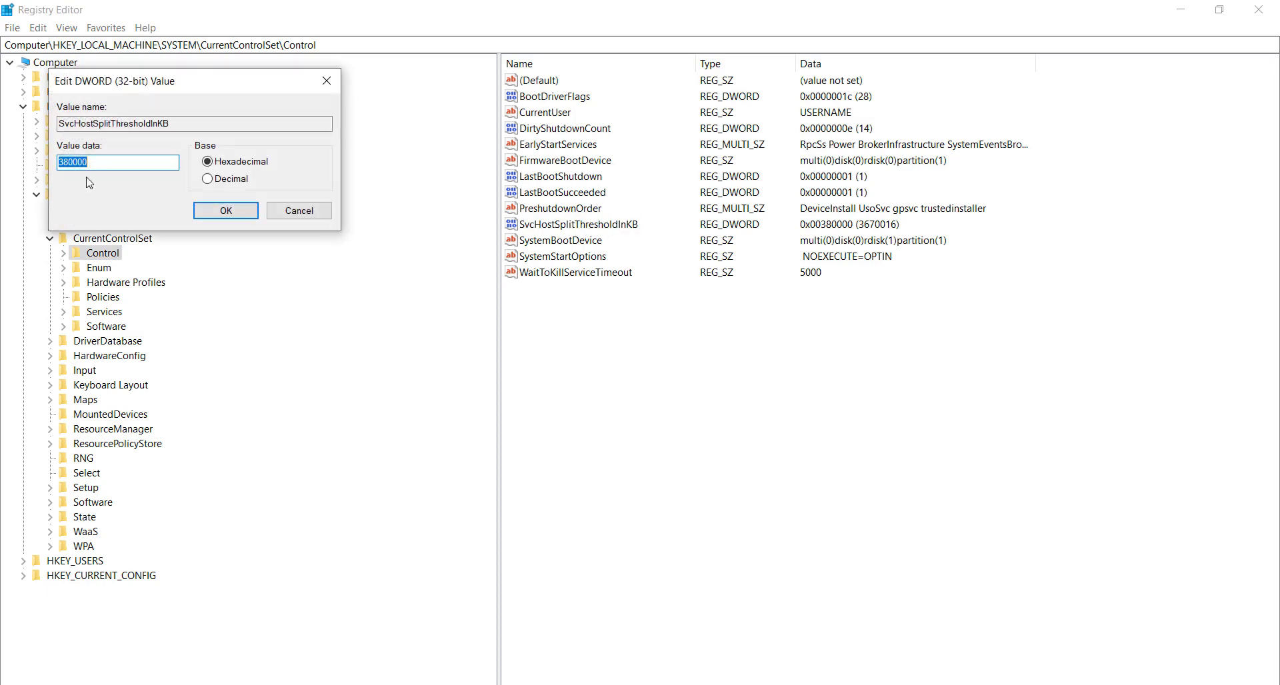
{"action": "left_click", "coordinate": [608, 309]}
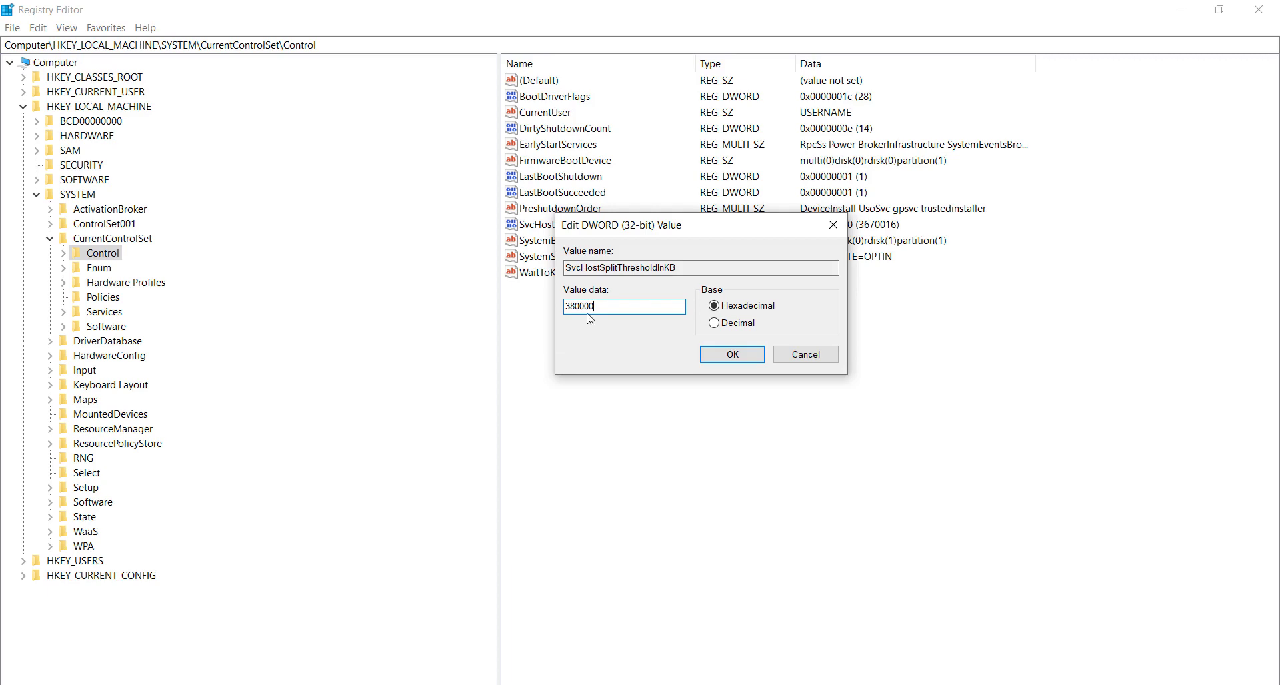
{"action": "double_click", "coordinate": [627, 308]}
{"action": "left_click", "coordinate": [639, 309]}
Launch Calculator from Windows search.
{"action": "key", "text": "super"}
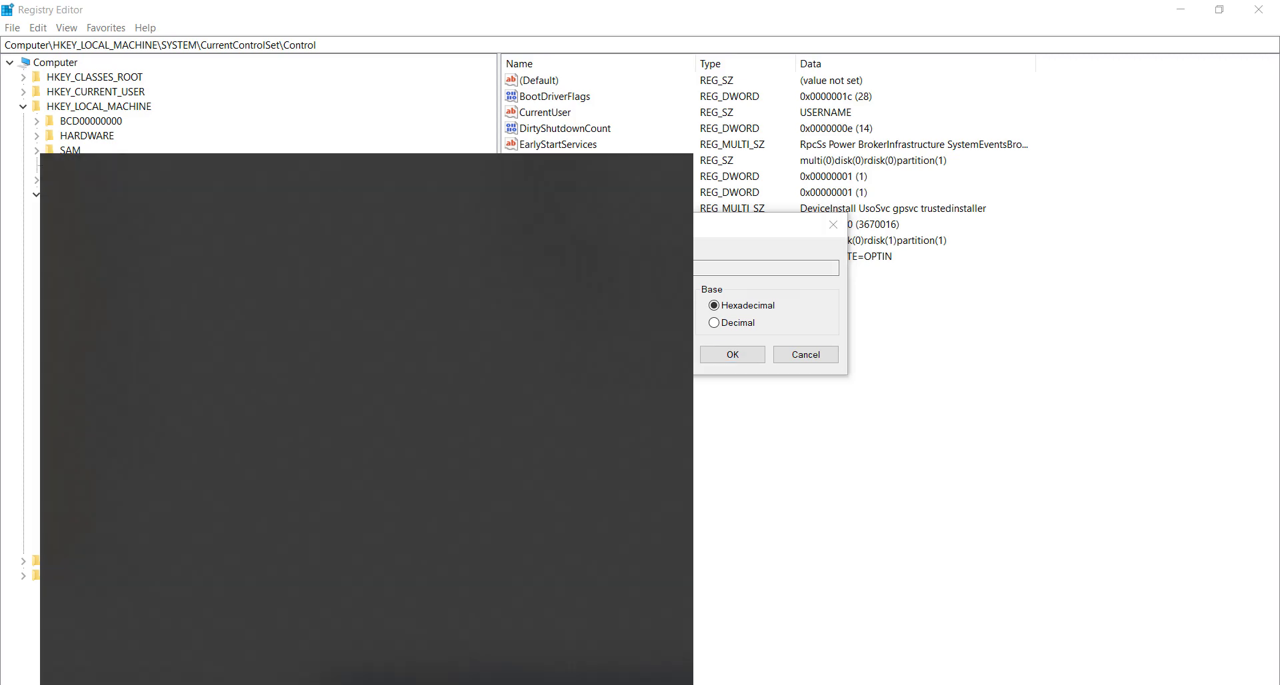
{"action": "type", "text": "ca"}
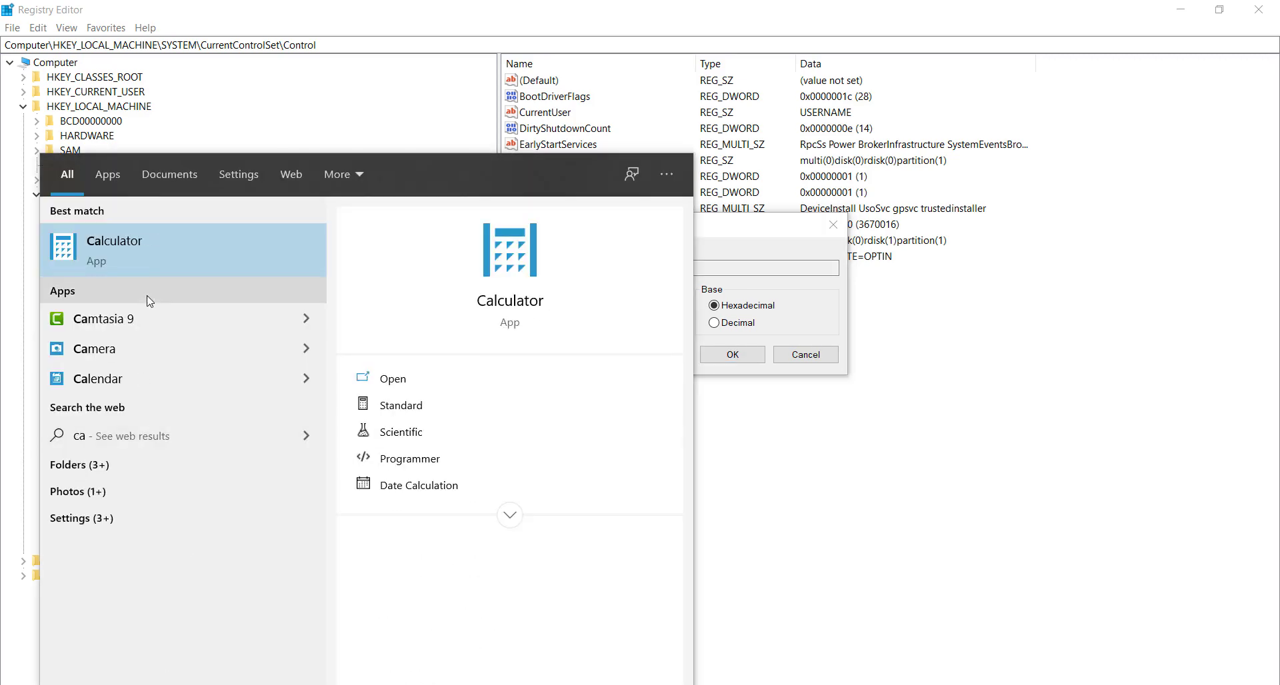
{"action": "left_click", "coordinate": [134, 247]}
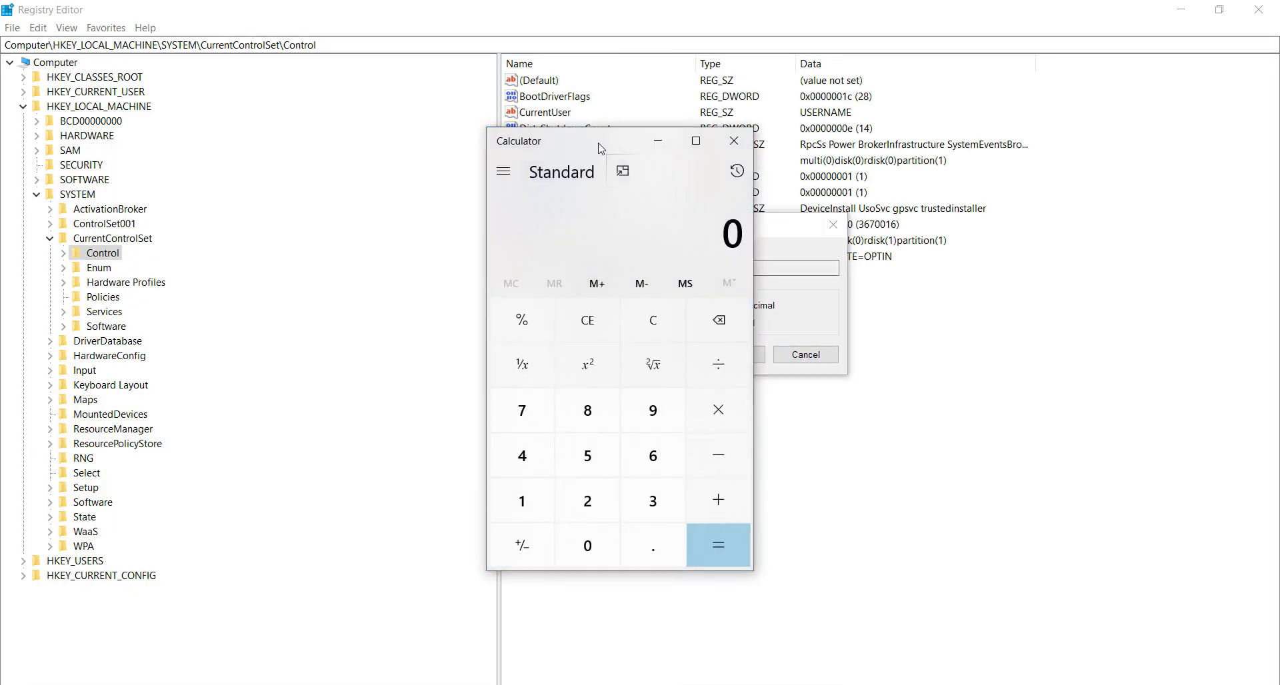
Position Calculator right of the Edit DWORD dialog, clear it, and enter 16.
{"action": "left_click_drag", "start_coordinate": [600, 147], "coordinate": [946, 85]}
{"action": "left_click_drag", "start_coordinate": [689, 230], "coordinate": [415, 216]}
{"action": "key", "text": "alt+Tab"}
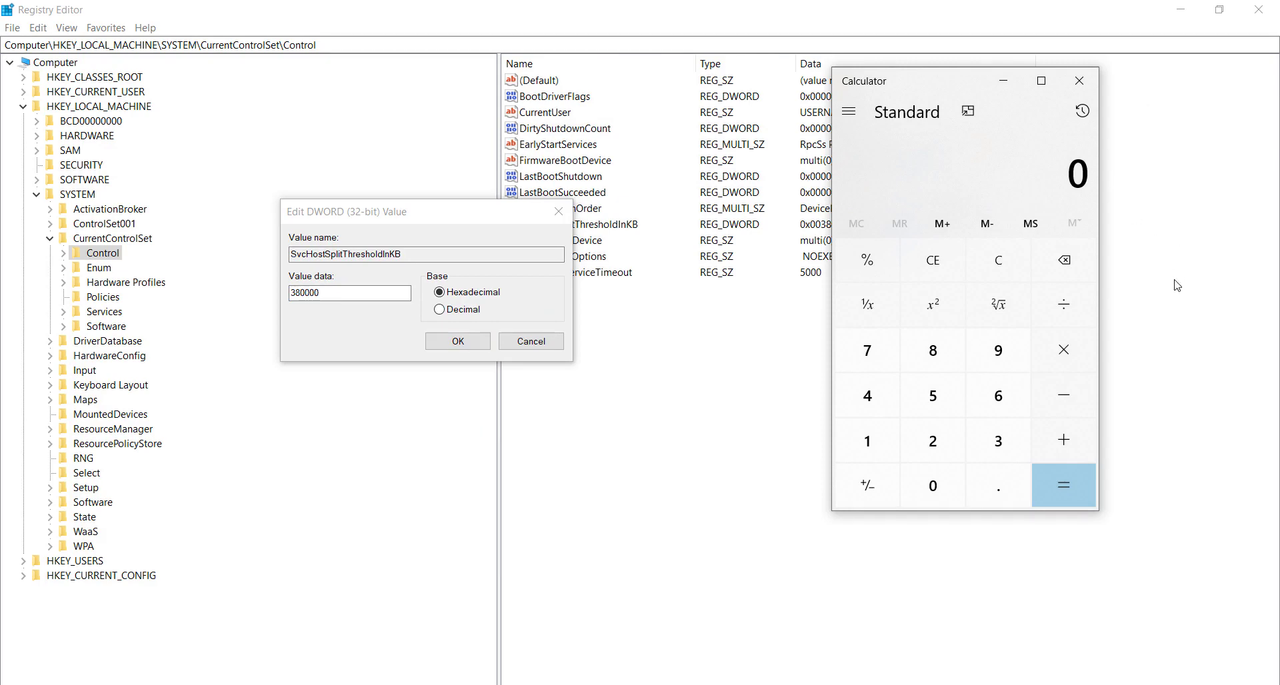
{"action": "type", "text": "1"}
{"action": "left_click", "coordinate": [998, 260]}
{"action": "type", "text": "16"}
Check Installed RAM (16.0 GB) under Settings > System > About, then close Settings.
{"action": "key", "text": "super"}
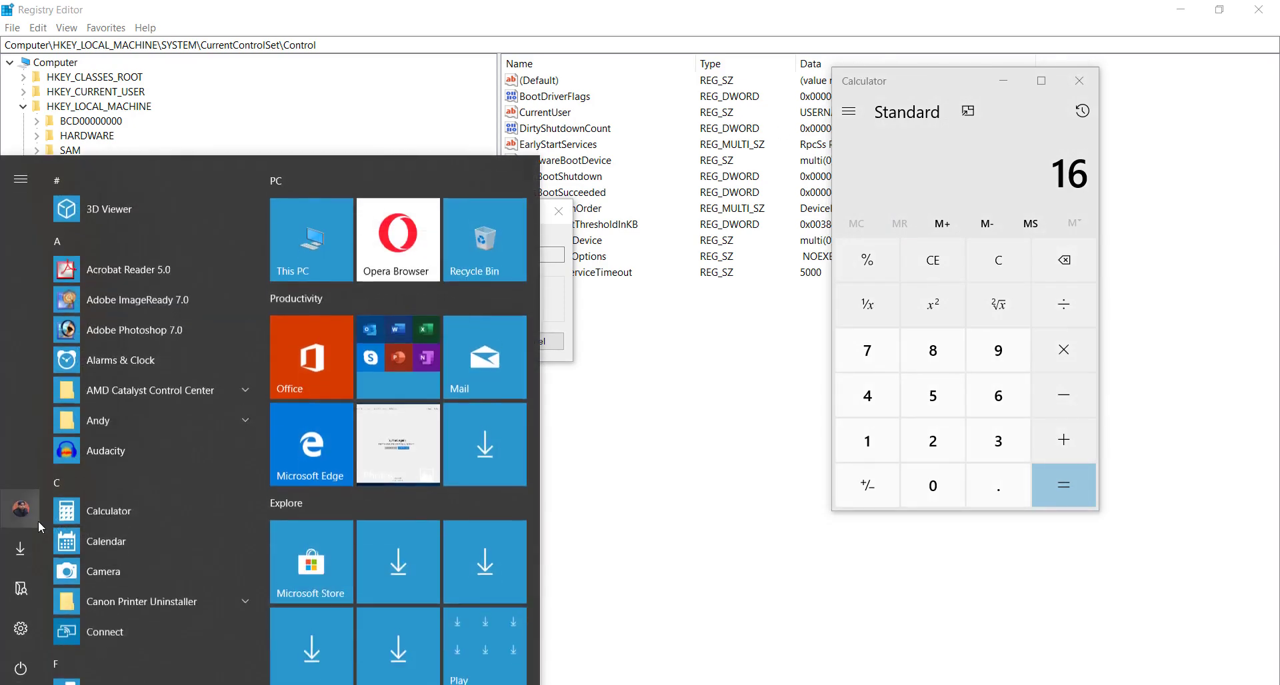
{"action": "left_click", "coordinate": [21, 626]}
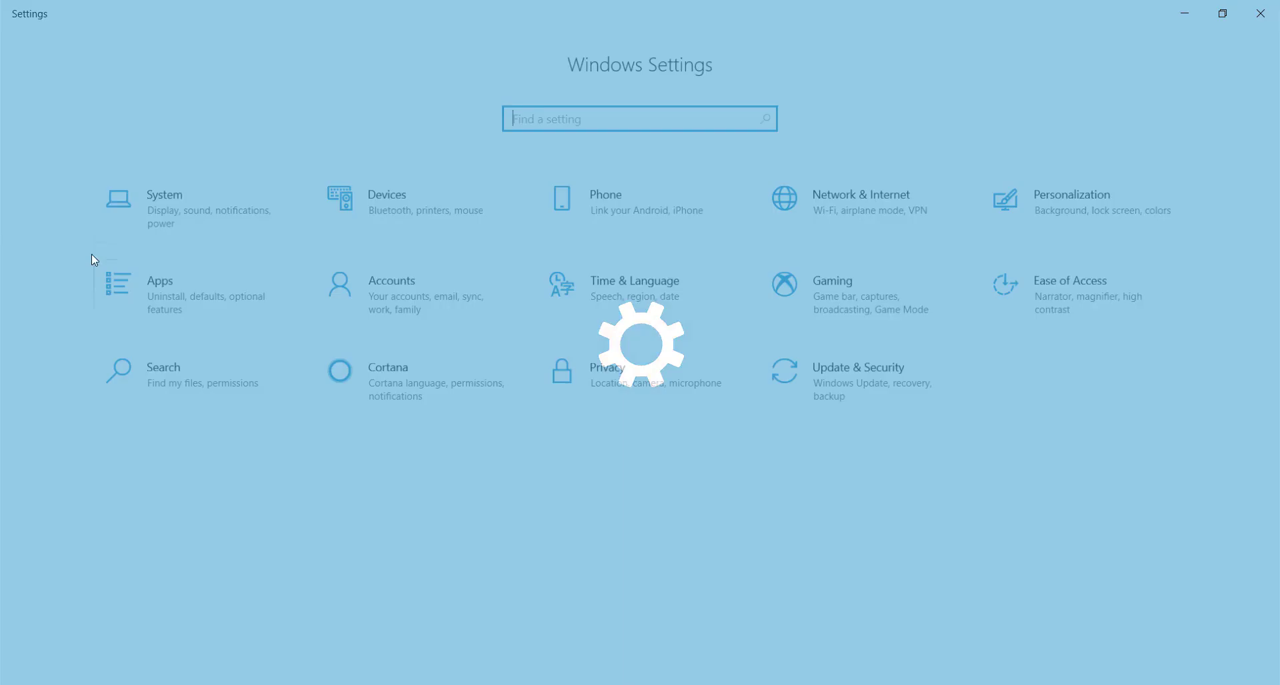
{"action": "left_click", "coordinate": [163, 206]}
{"action": "scroll", "coordinate": [62, 632], "scroll_direction": "down", "scroll_amount": 1}
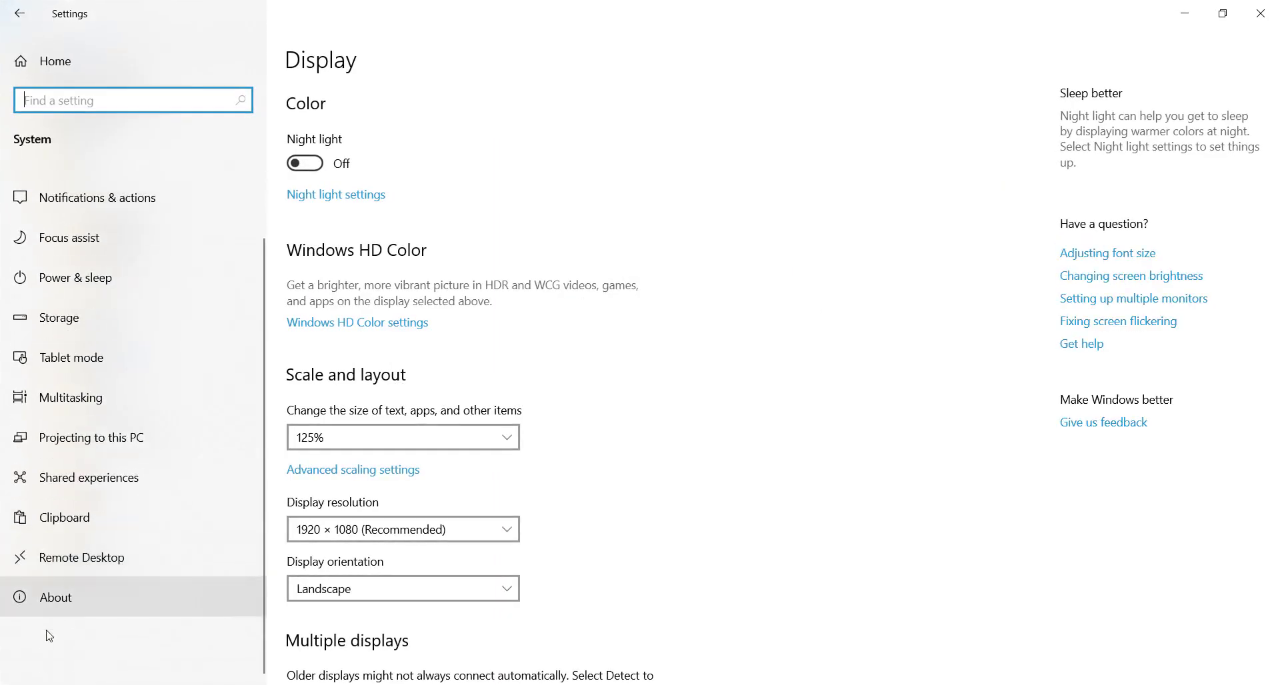
{"action": "left_click", "coordinate": [58, 597]}
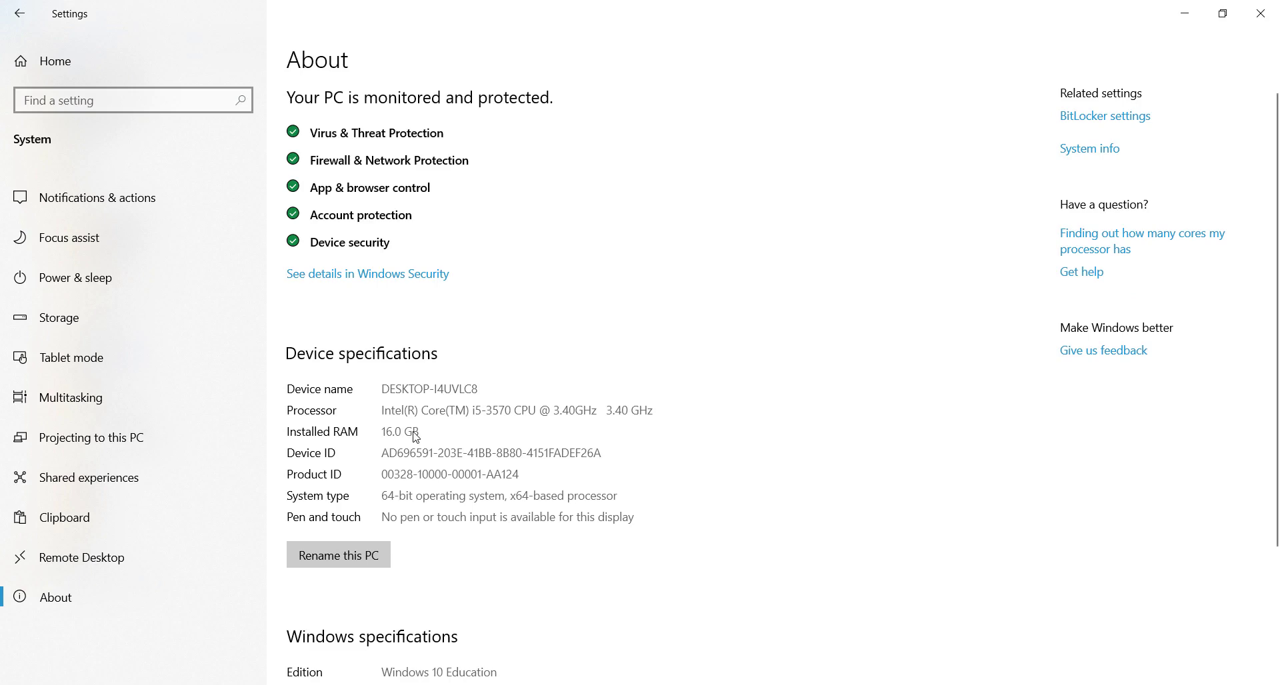
{"action": "left_click", "coordinate": [1267, 12]}
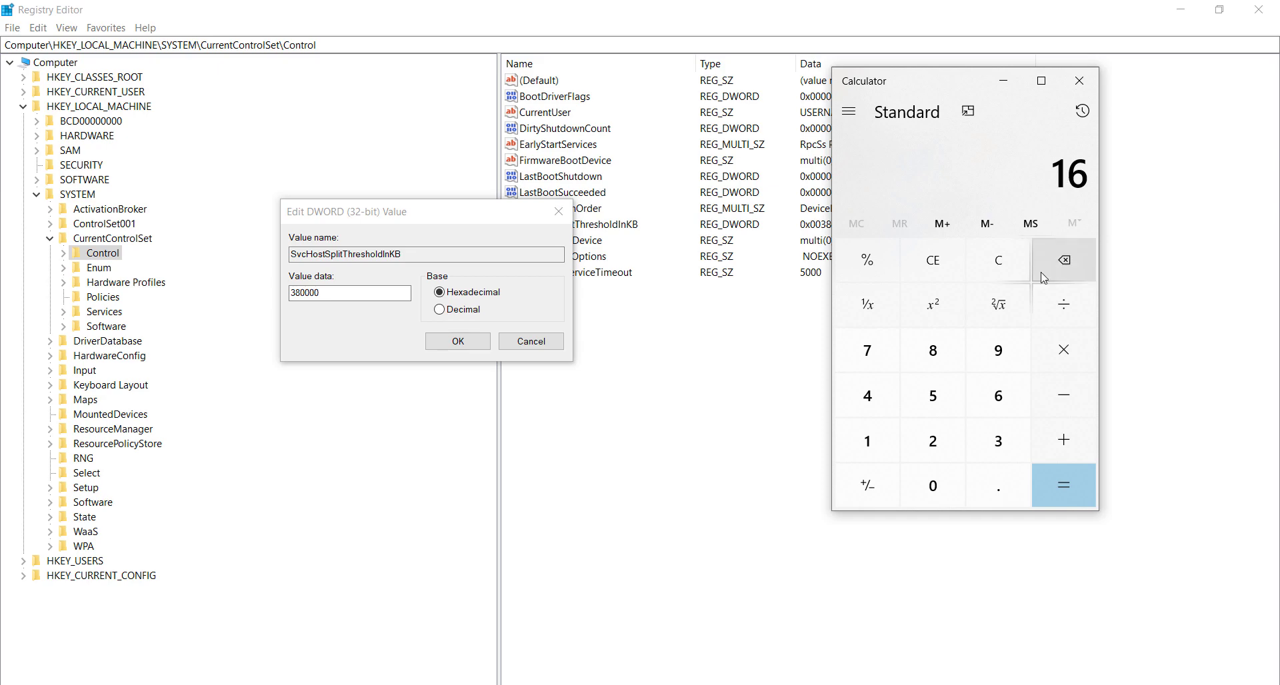
Clear the Calculator display and enter 16.
{"action": "left_click", "coordinate": [1010, 266]}
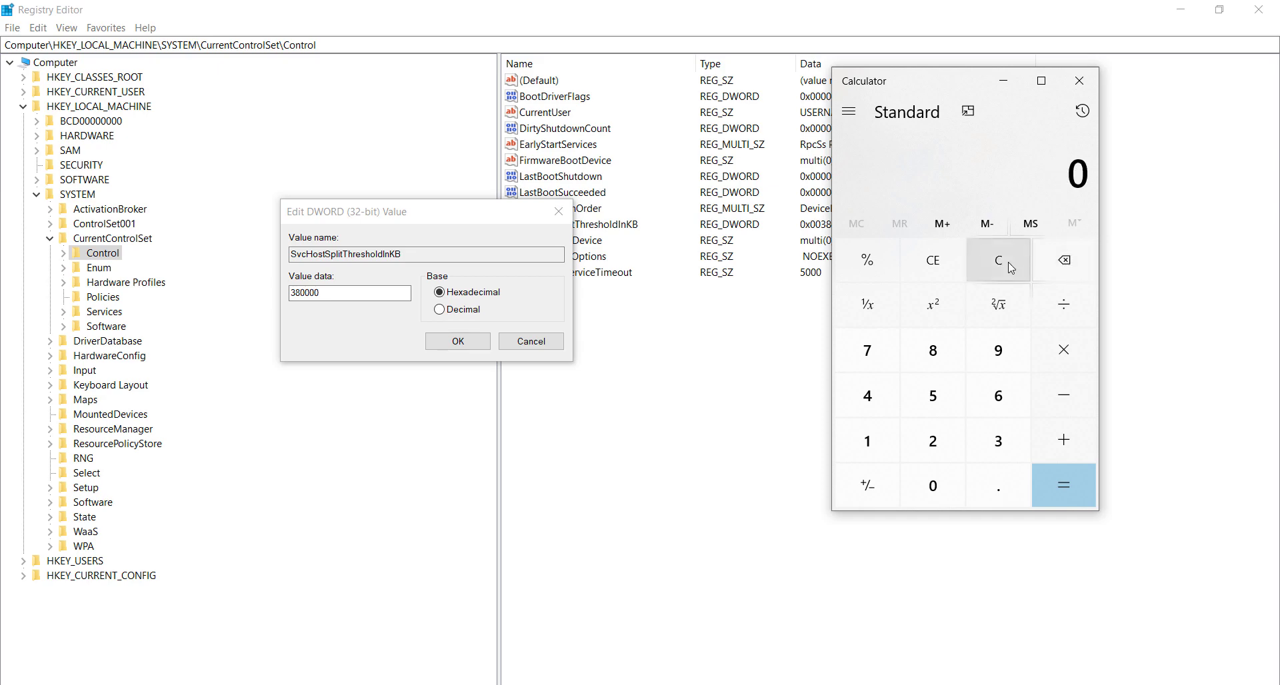
{"action": "key", "text": "8"}
{"action": "left_click", "coordinate": [1015, 259]}
{"action": "key", "text": "4"}
{"action": "left_click", "coordinate": [1015, 259]}
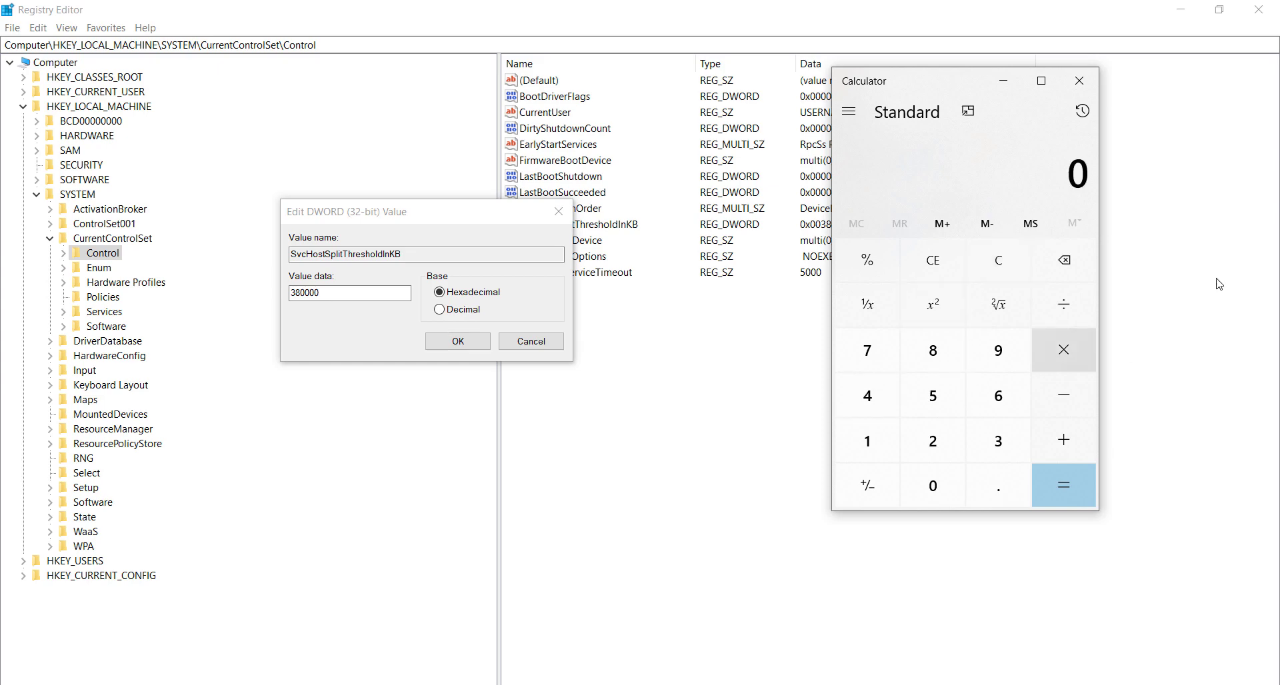
{"action": "key", "text": "1"}
{"action": "key", "text": "6"}
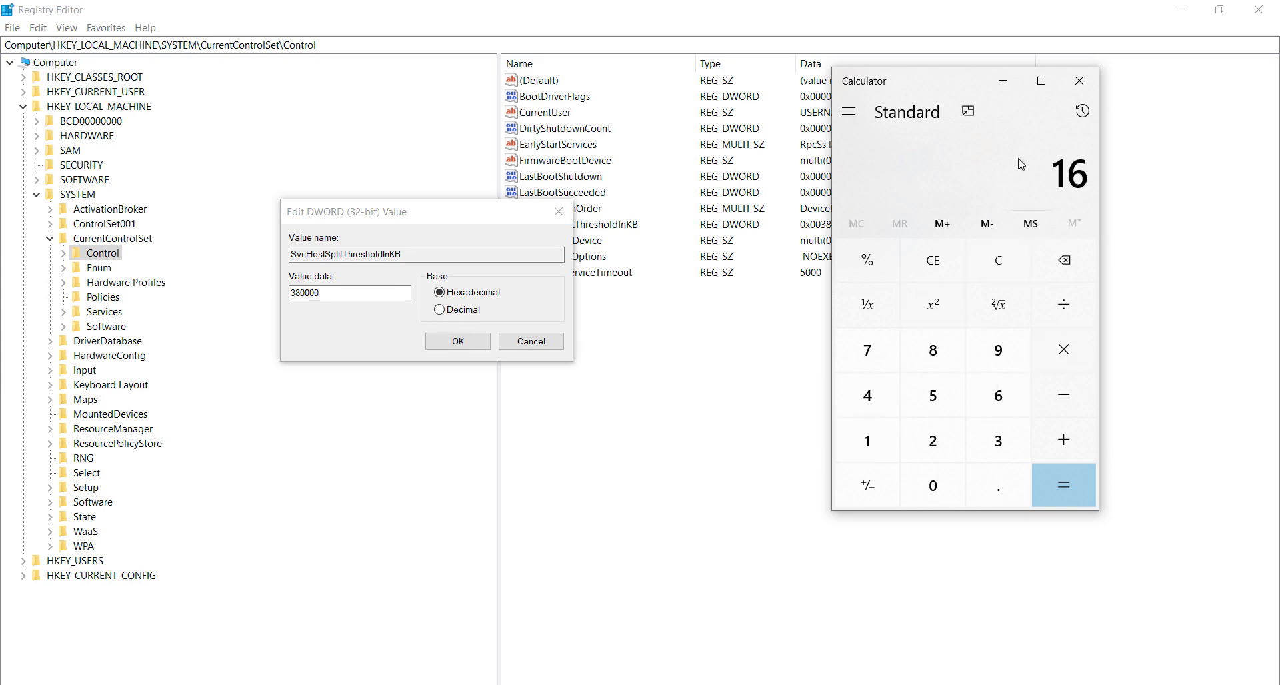
Multiply 16 × 1024 = 16384, then 16384 × 1024 = 16,777,216.
{"action": "left_click_drag", "start_coordinate": [981, 78], "coordinate": [820, 80]}
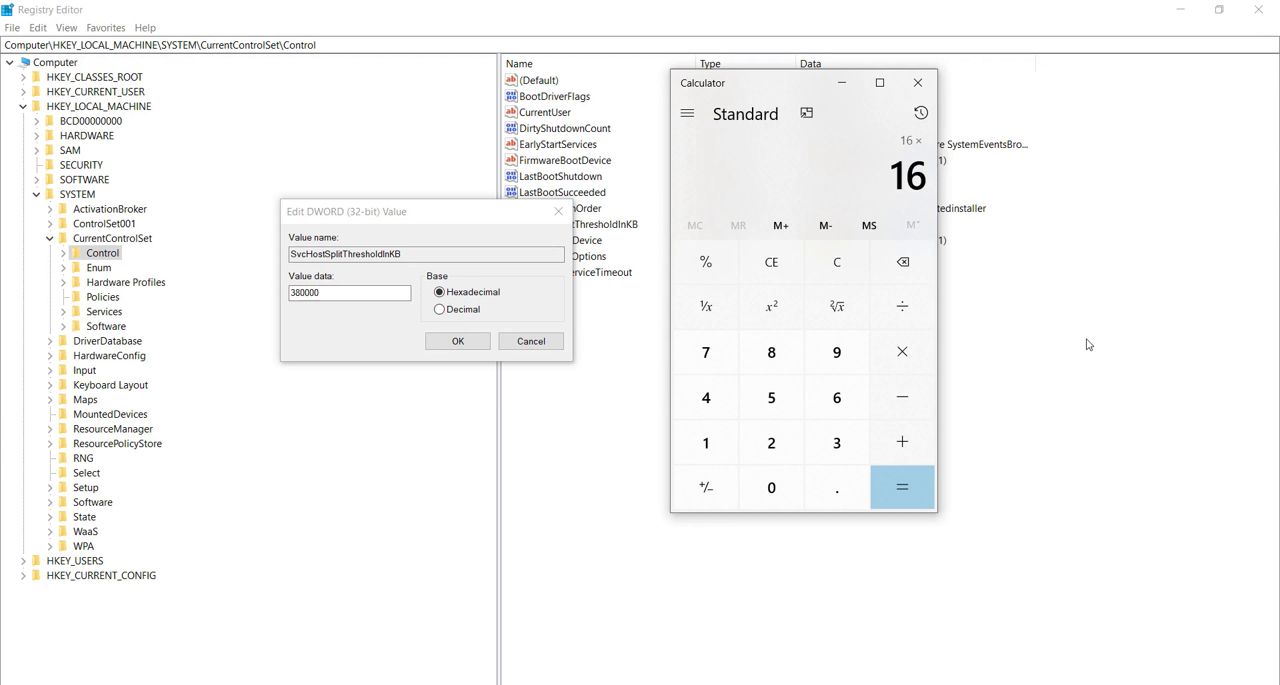
{"action": "type", "text": "1024"}
{"action": "key", "text": "Return"}
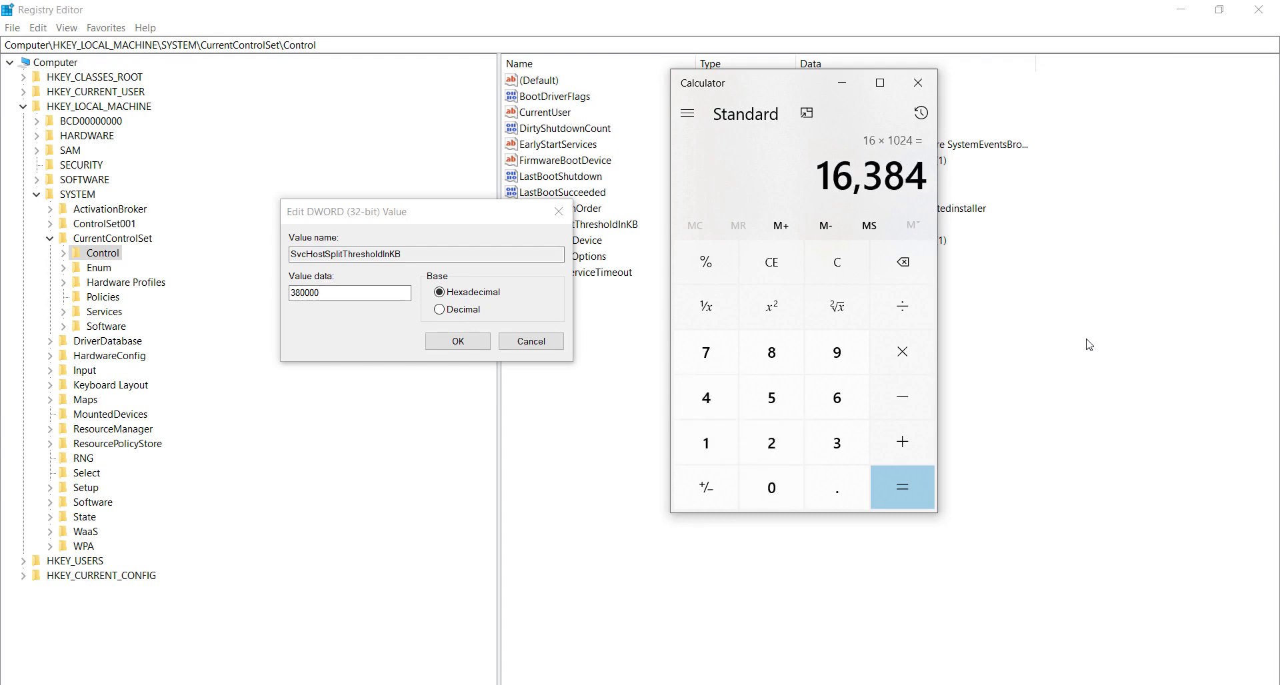
{"action": "key", "text": "asterisk"}
{"action": "type", "text": "24"}
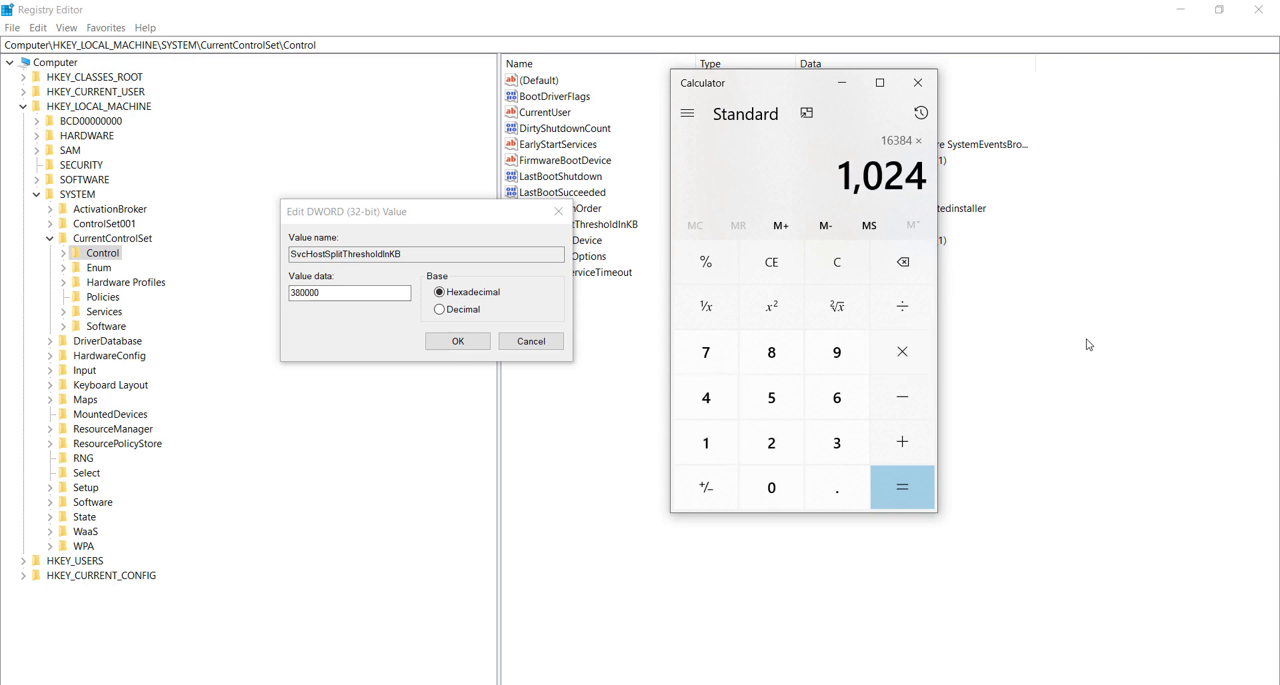
{"action": "key", "text": "Return"}
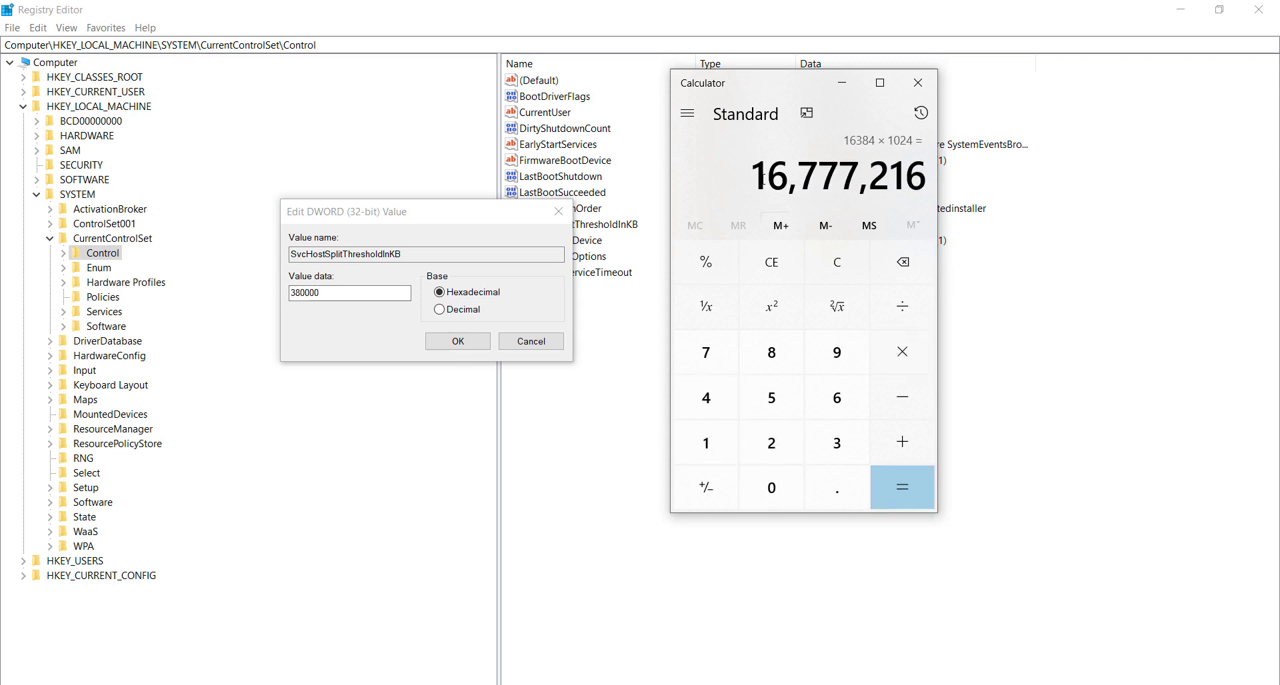
Copy the 16,777,216 result and select the 380000 value data in the edit dialog.
{"action": "left_click_drag", "start_coordinate": [763, 177], "coordinate": [929, 179]}
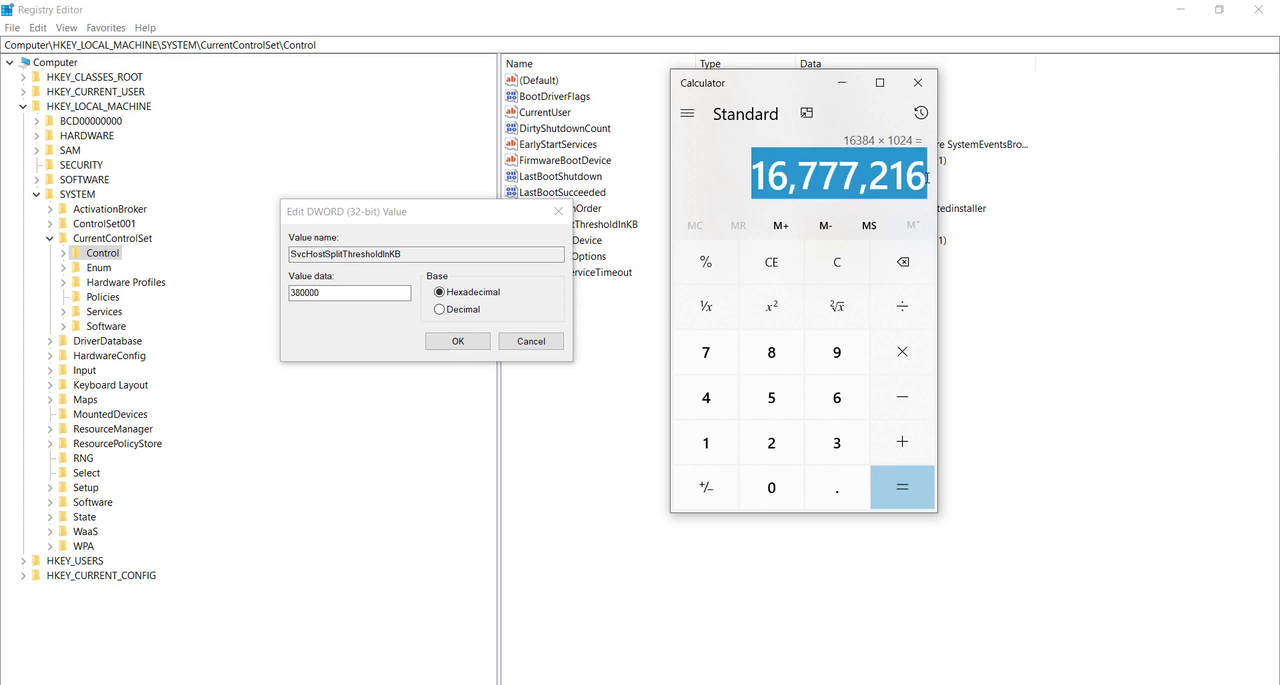
{"action": "right_click", "coordinate": [846, 177]}
{"action": "left_click", "coordinate": [881, 200]}
{"action": "left_click", "coordinate": [330, 295]}
{"action": "double_click", "coordinate": [330, 295]}
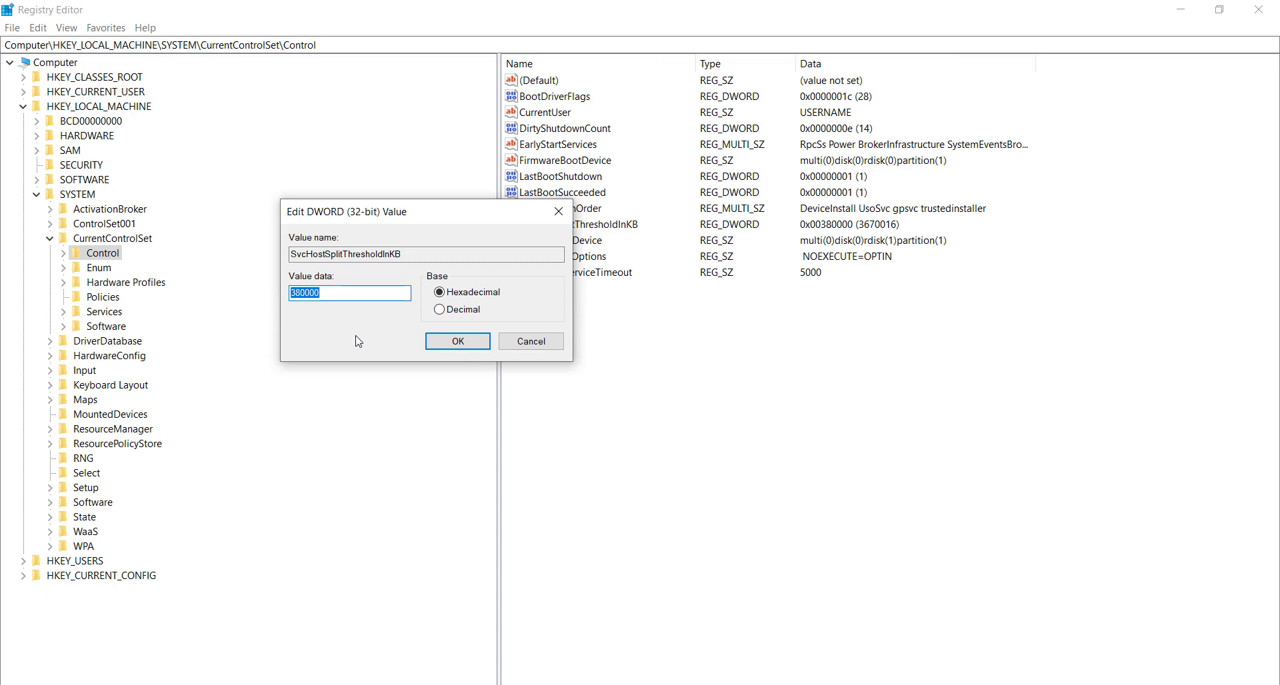
Paste the result into Value data, delete the comma, save with OK, and minimise Registry Editor.
{"action": "key", "text": "ctrl+v"}
{"action": "key", "text": "BackSpace"}
{"action": "left_click", "coordinate": [464, 345]}
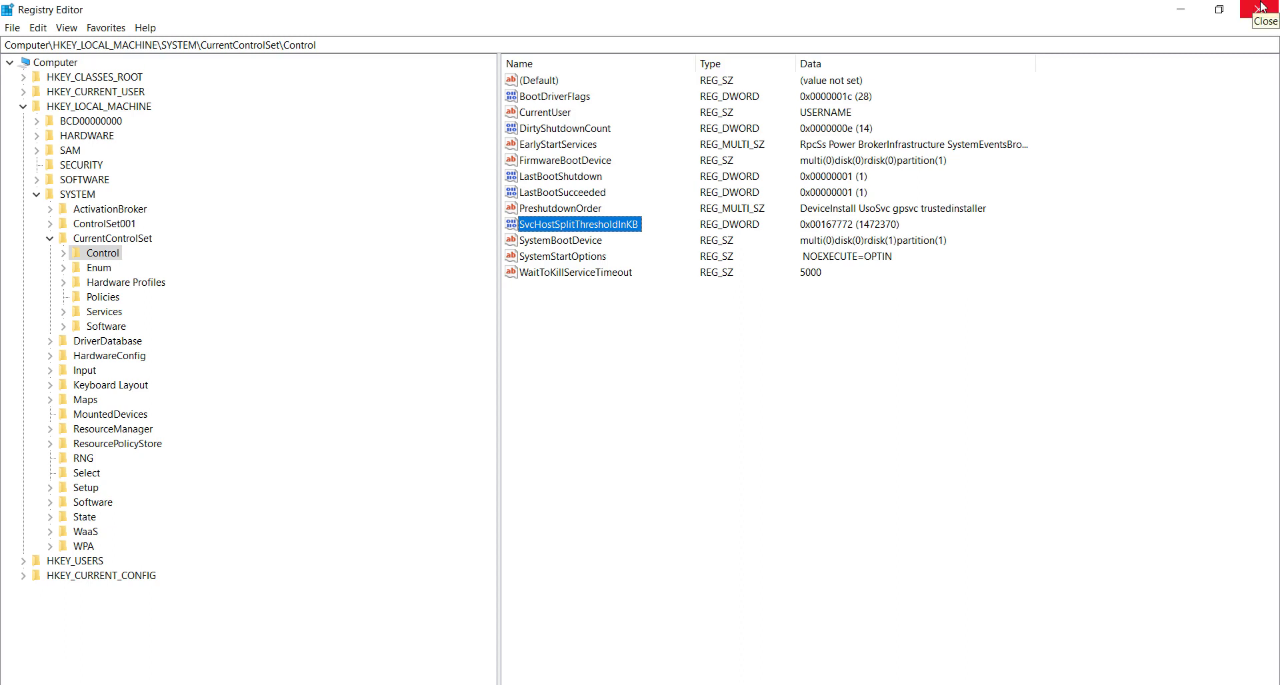
{"action": "left_click", "coordinate": [1180, 9]}
{"action": "key", "text": "super+s"}
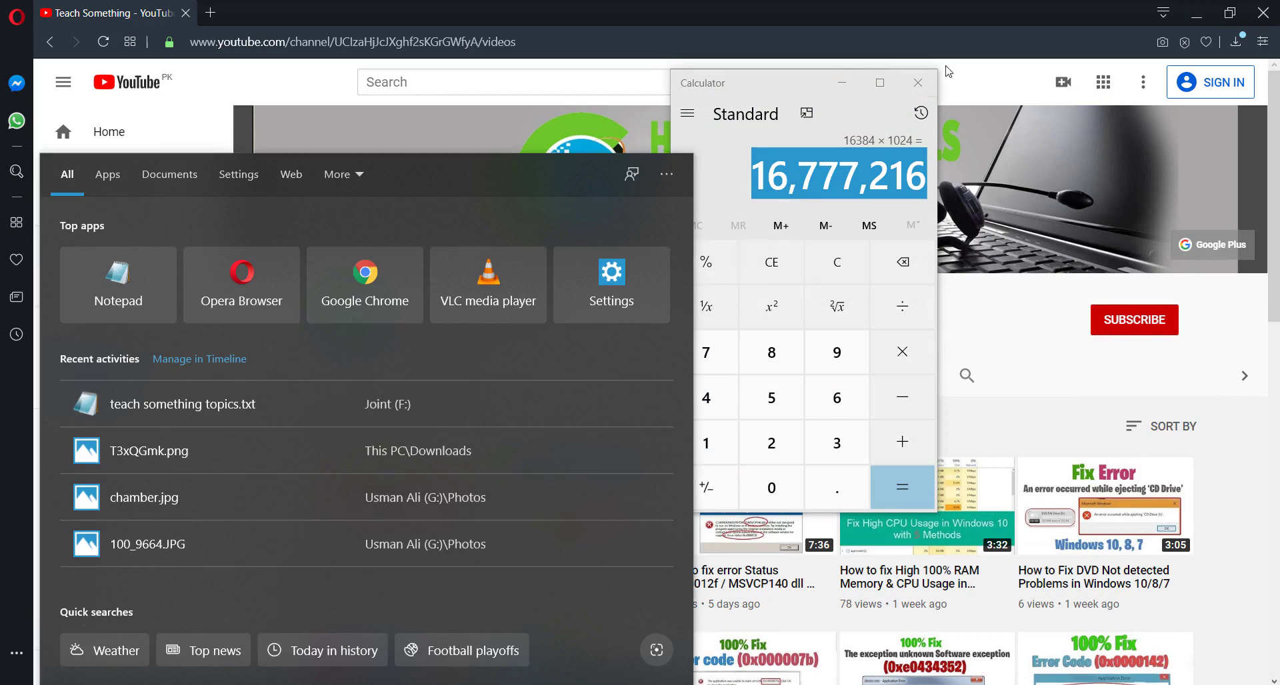
Close Calculator and enter eventvwr as the command in the Run dialog.
{"action": "left_click", "coordinate": [918, 82]}
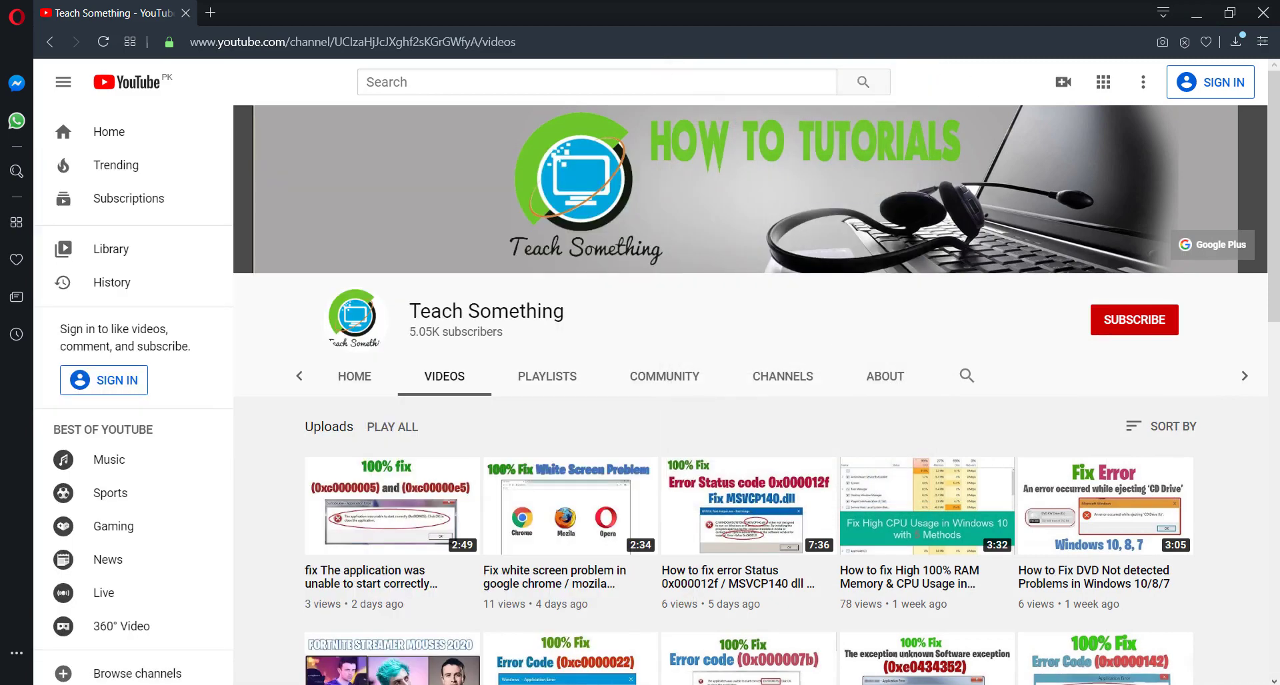
{"action": "key", "text": "super+s"}
{"action": "type", "text": "run"}
{"action": "key", "text": "Return"}
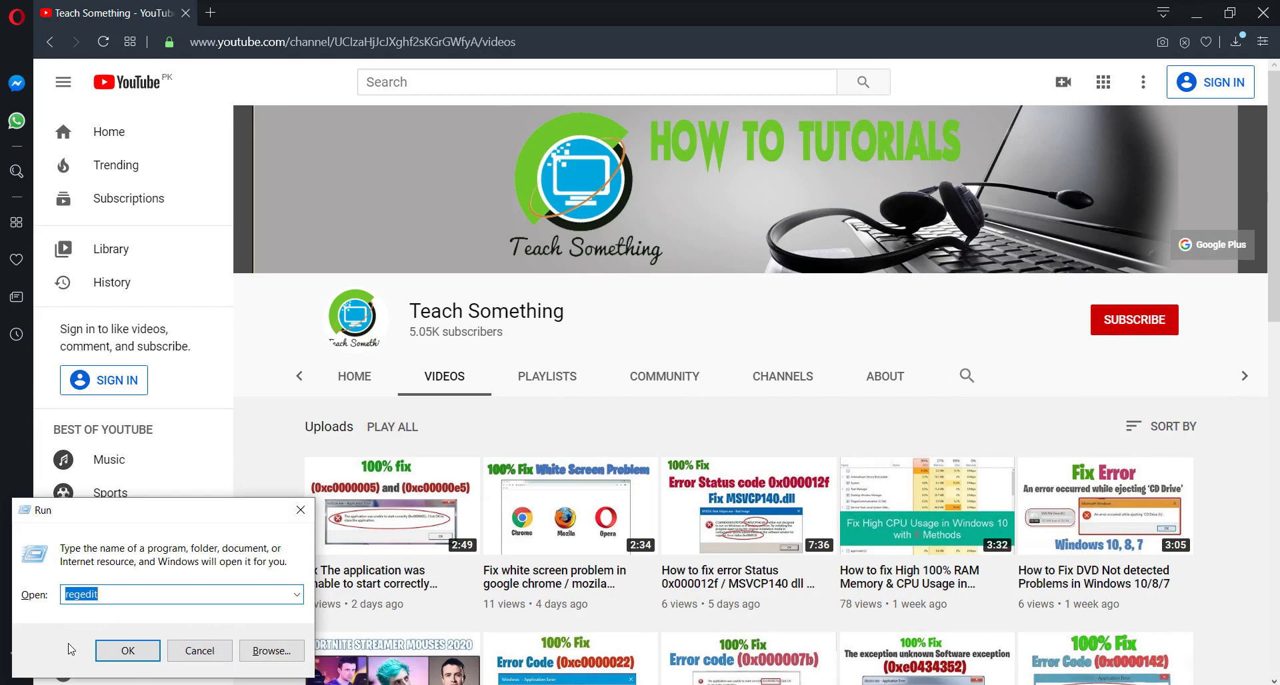
{"action": "type", "text": "e"}
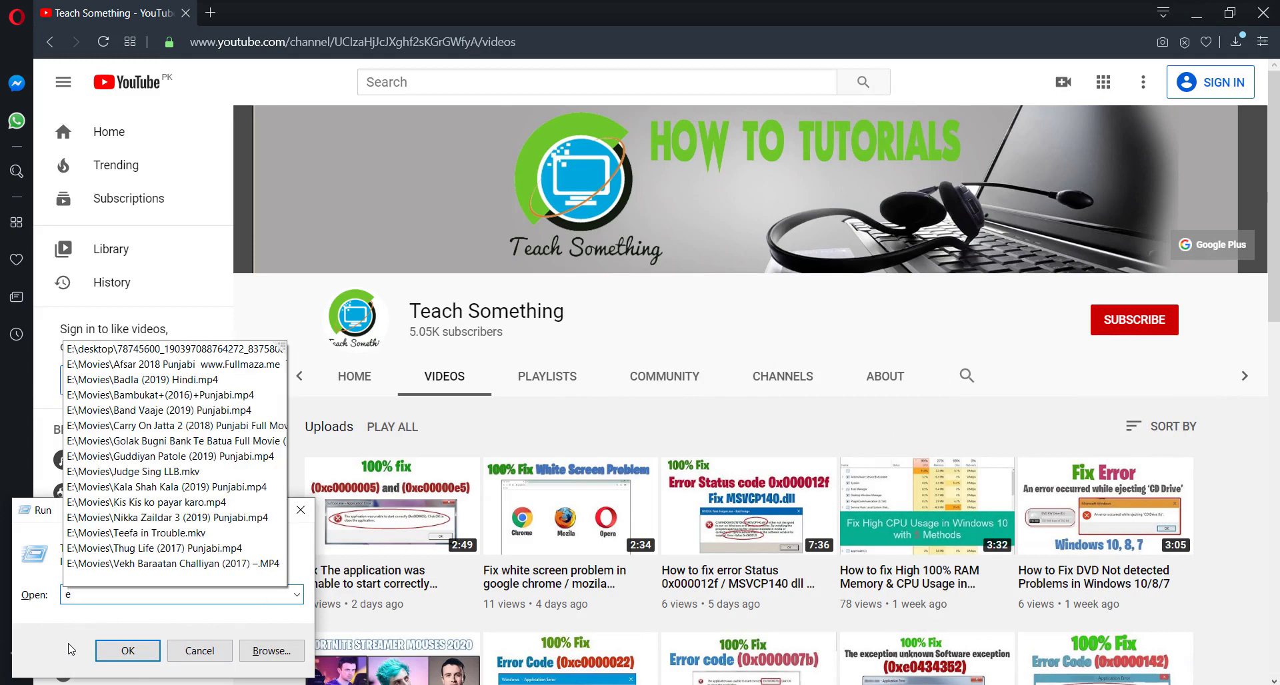
{"action": "type", "text": "ventvwr"}
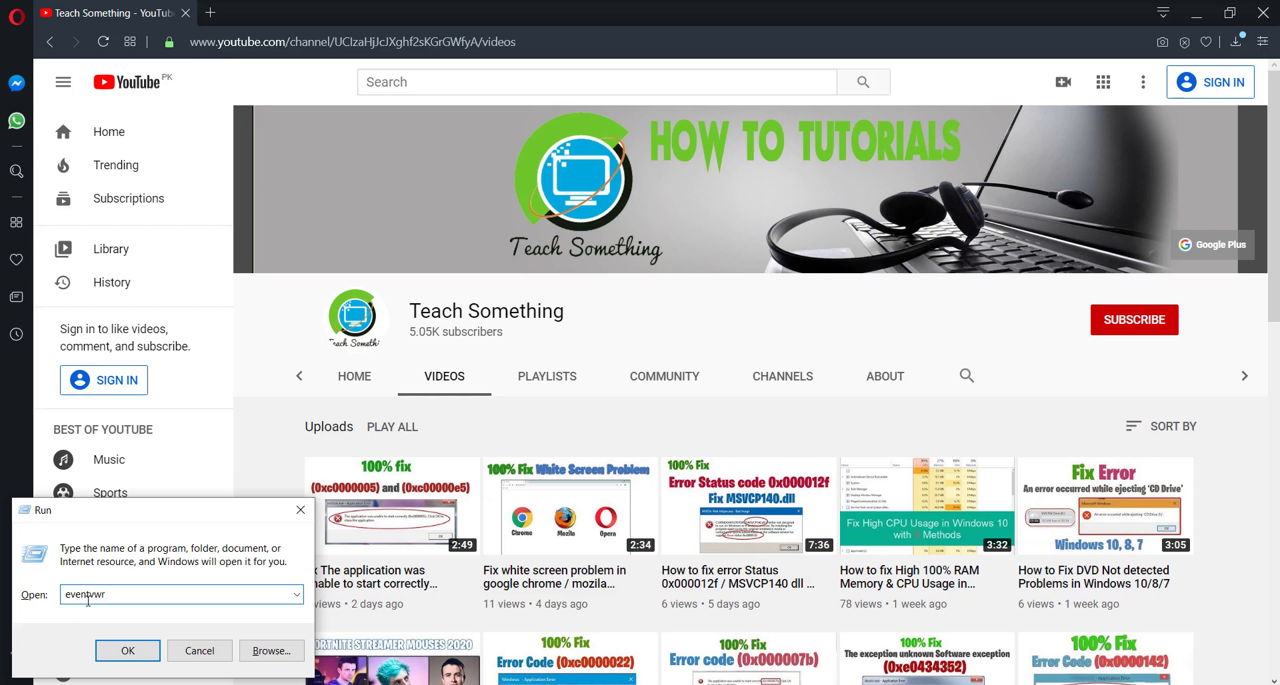
{"action": "left_click_drag", "start_coordinate": [119, 597], "coordinate": [45, 597]}
Launch Event Viewer from Run, maximise it, and expand Windows Logs.
{"action": "left_click", "coordinate": [114, 597]}
{"action": "left_click", "coordinate": [121, 650]}
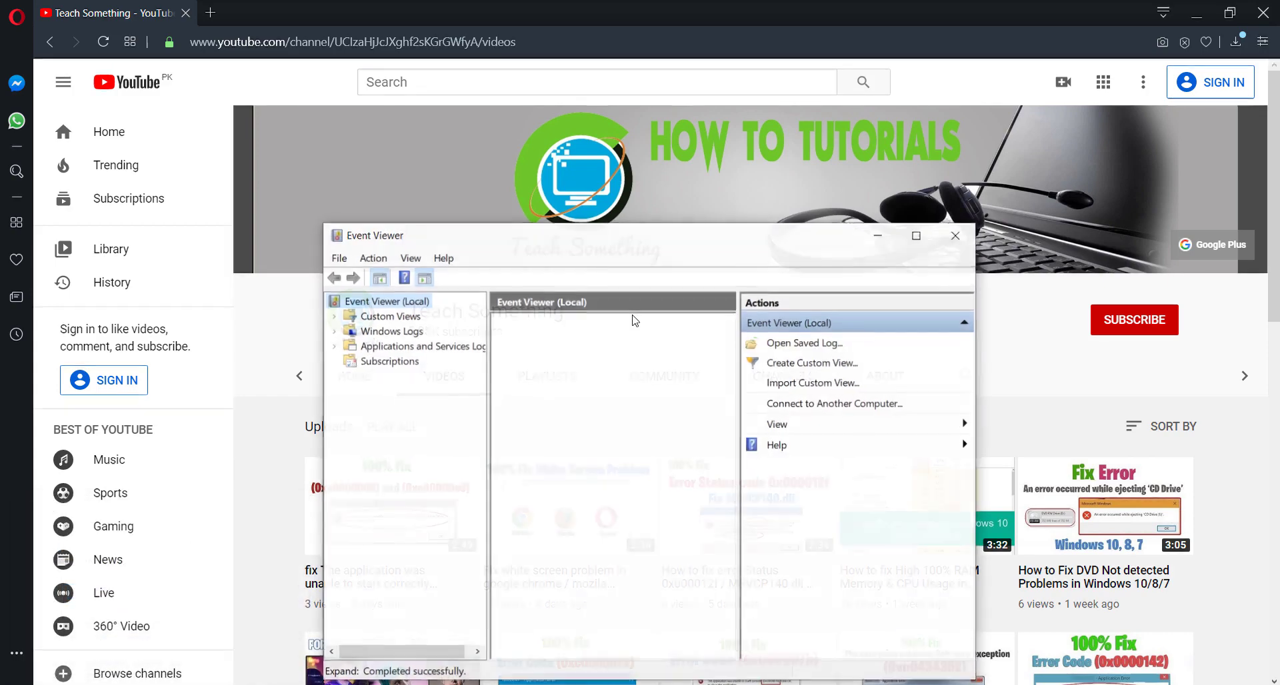
{"action": "left_click_drag", "start_coordinate": [621, 236], "coordinate": [574, 85]}
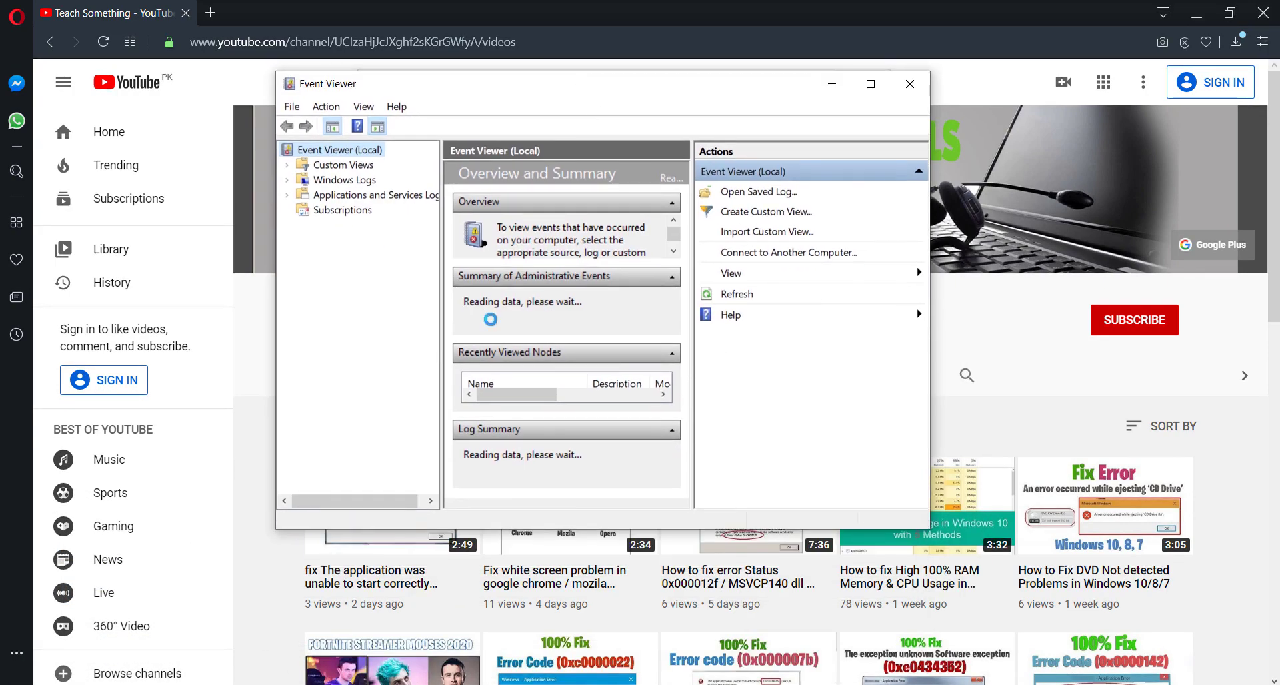
{"action": "left_click", "coordinate": [871, 83]}
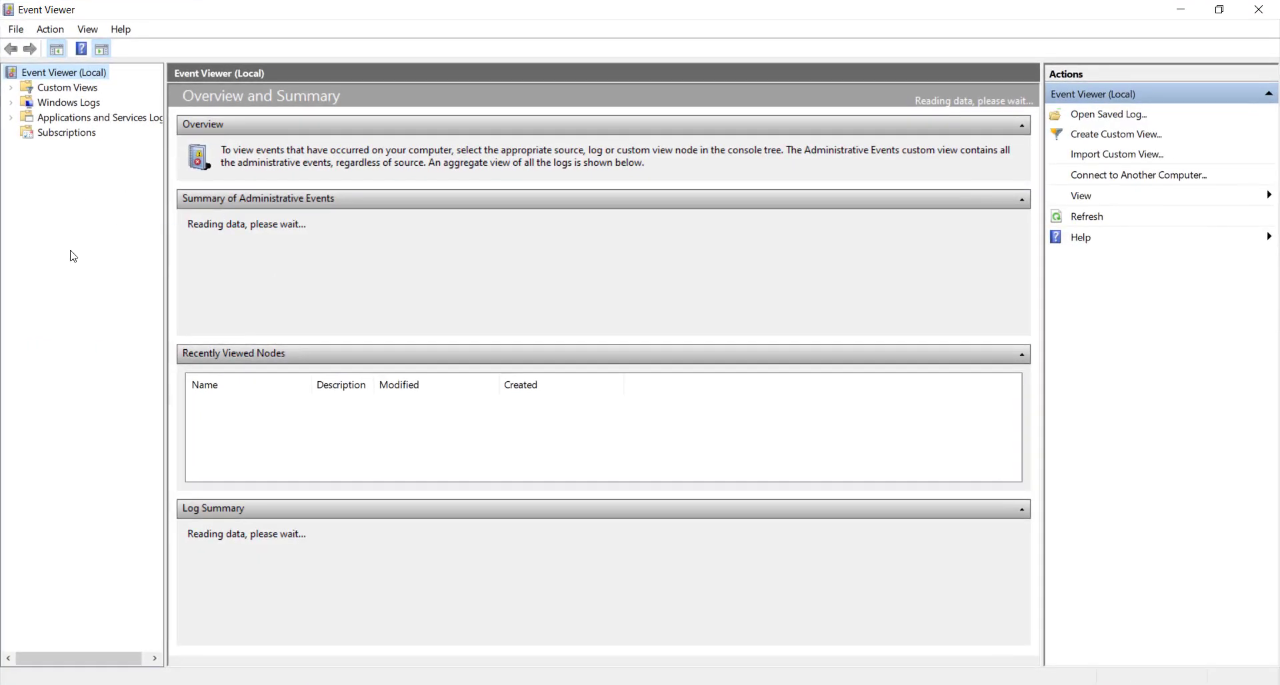
{"action": "left_click", "coordinate": [11, 103]}
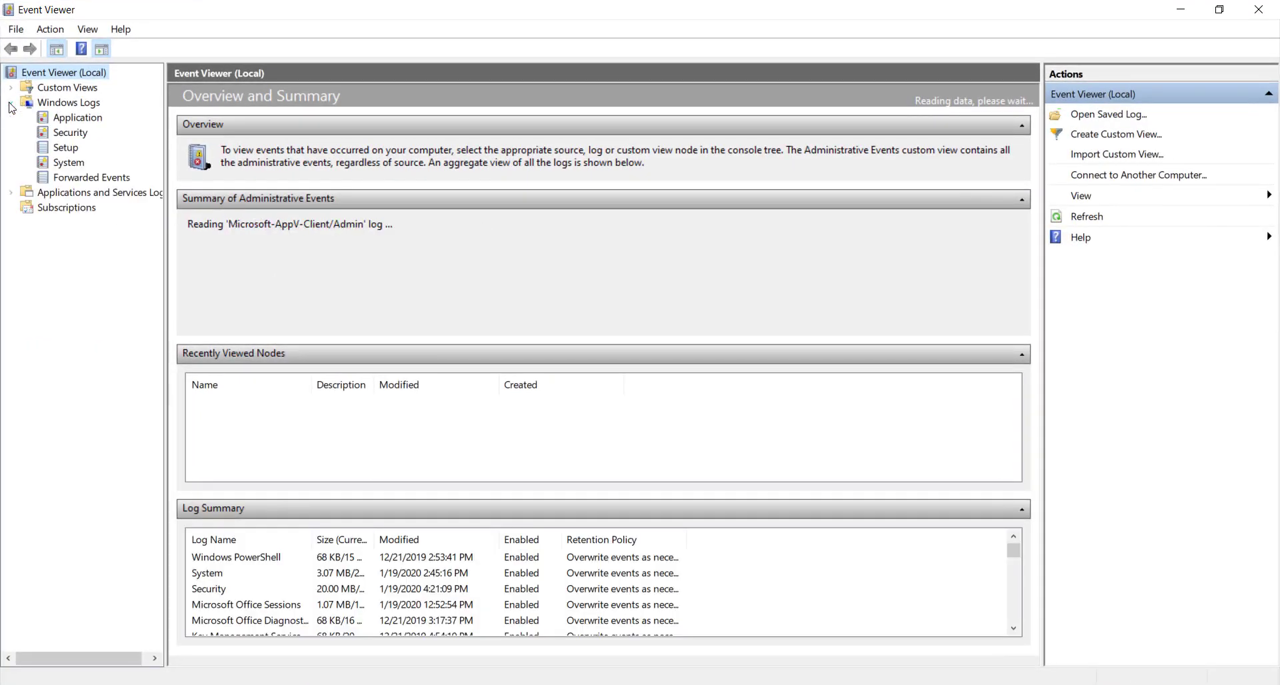
Clear the Application and Security logs without saving them.
{"action": "left_click", "coordinate": [75, 121]}
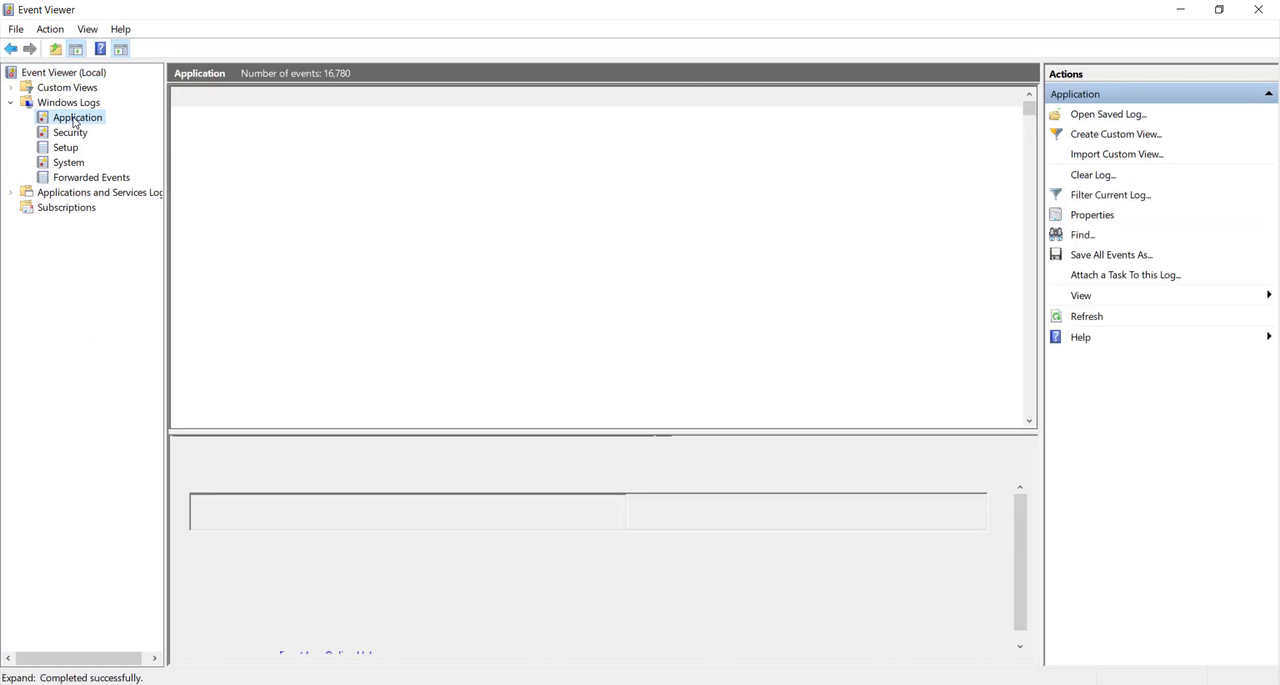
{"action": "left_click", "coordinate": [1097, 175]}
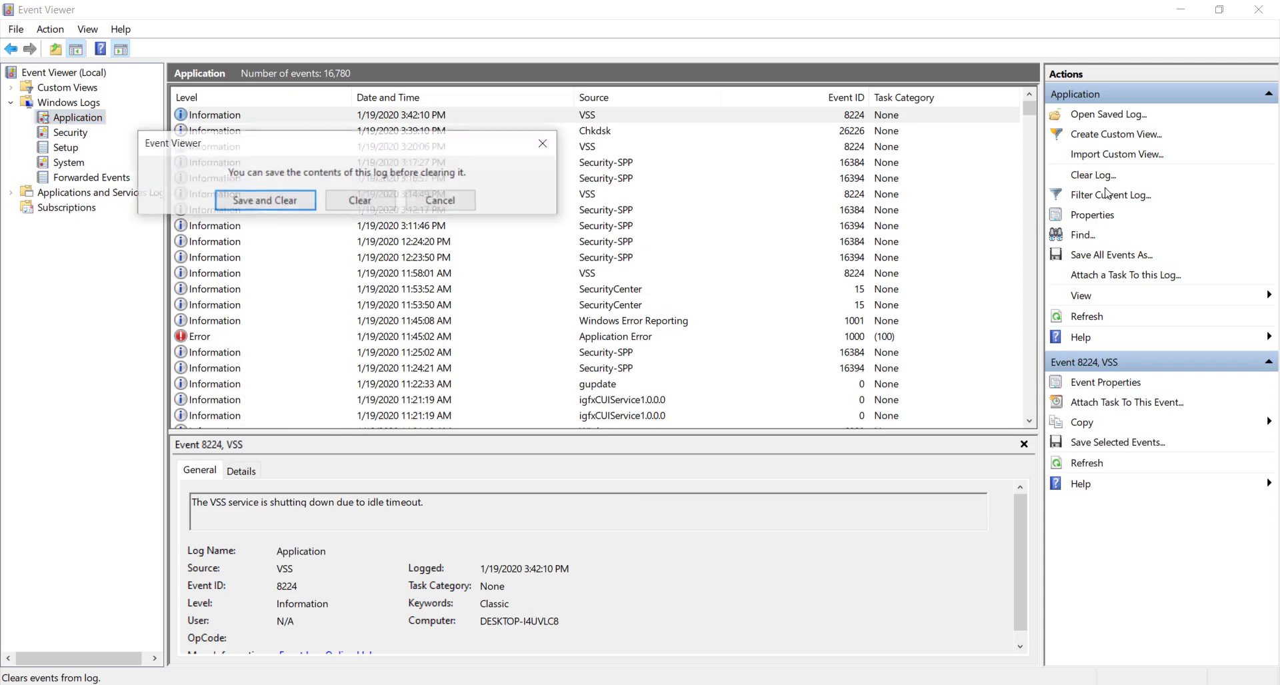
{"action": "left_click", "coordinate": [360, 200]}
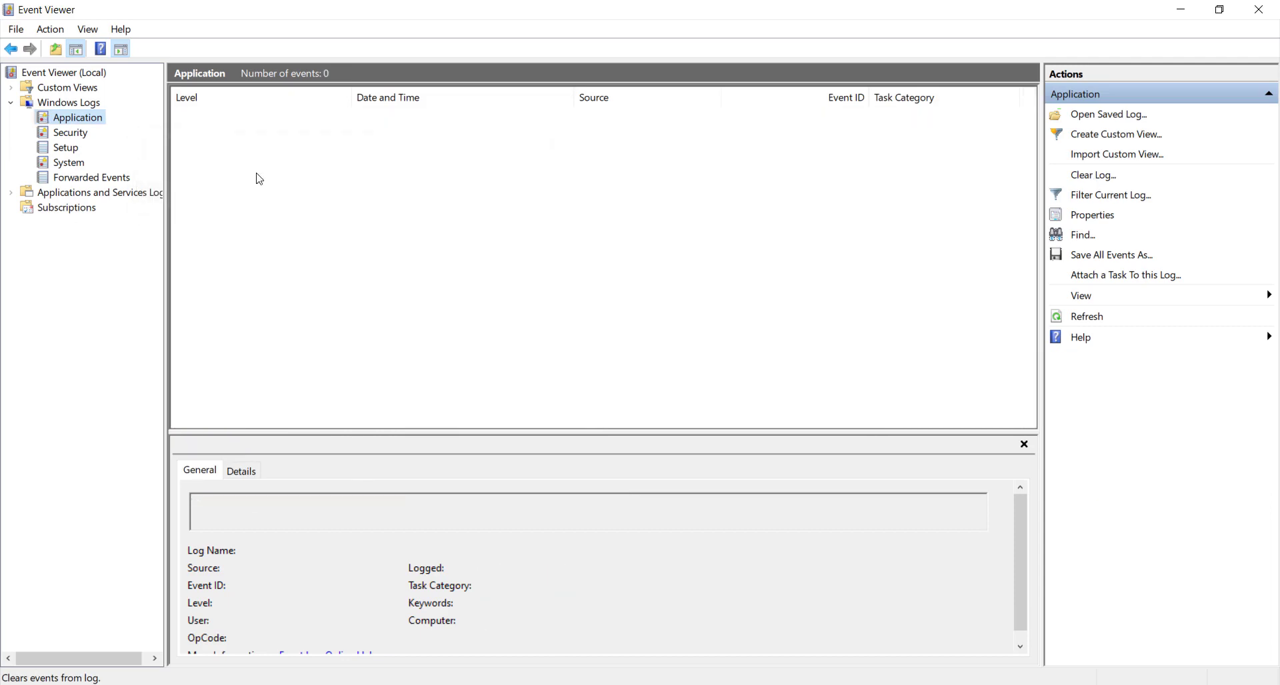
{"action": "left_click", "coordinate": [88, 134]}
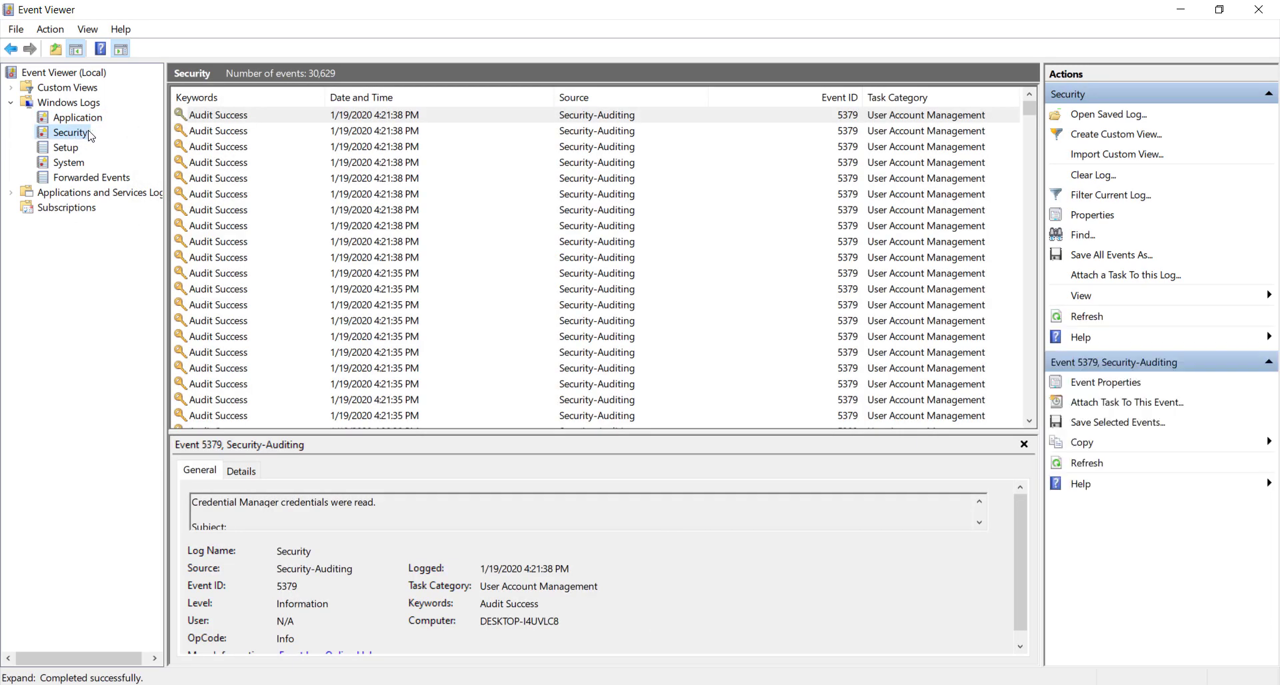
{"action": "left_click", "coordinate": [1099, 175]}
{"action": "left_click", "coordinate": [382, 223]}
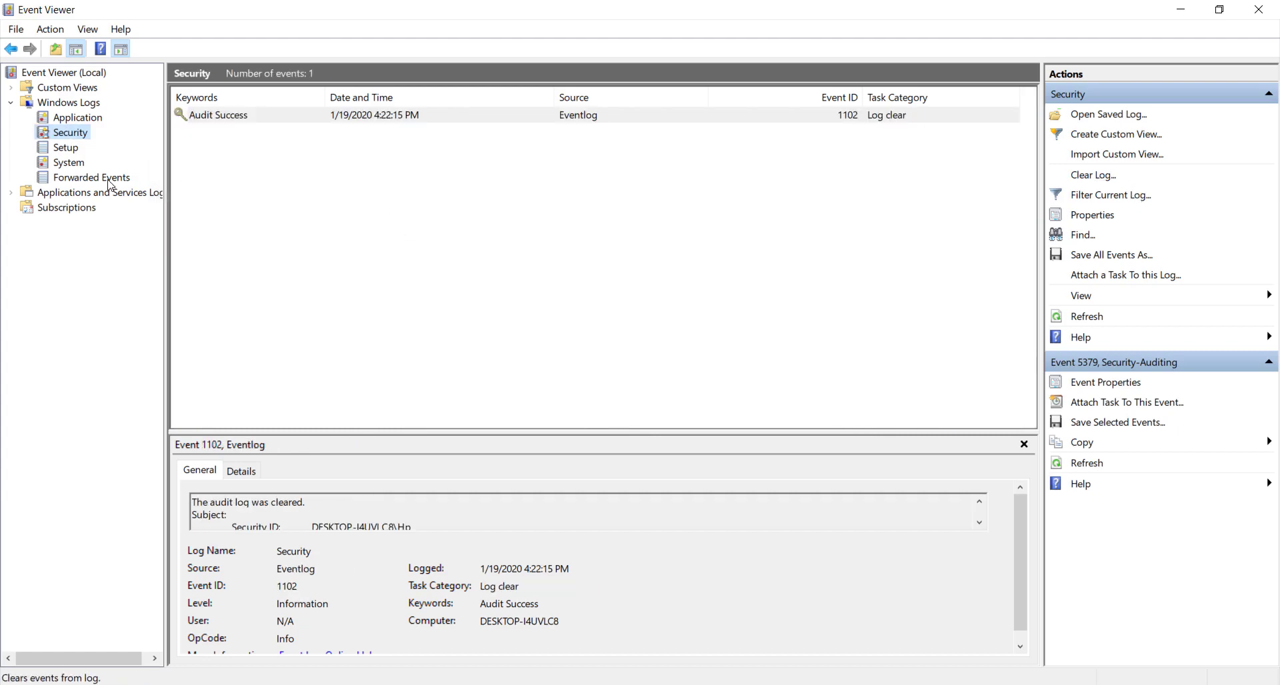
Clear the Setup log without saving, then start clearing the System log.
{"action": "left_click", "coordinate": [65, 151]}
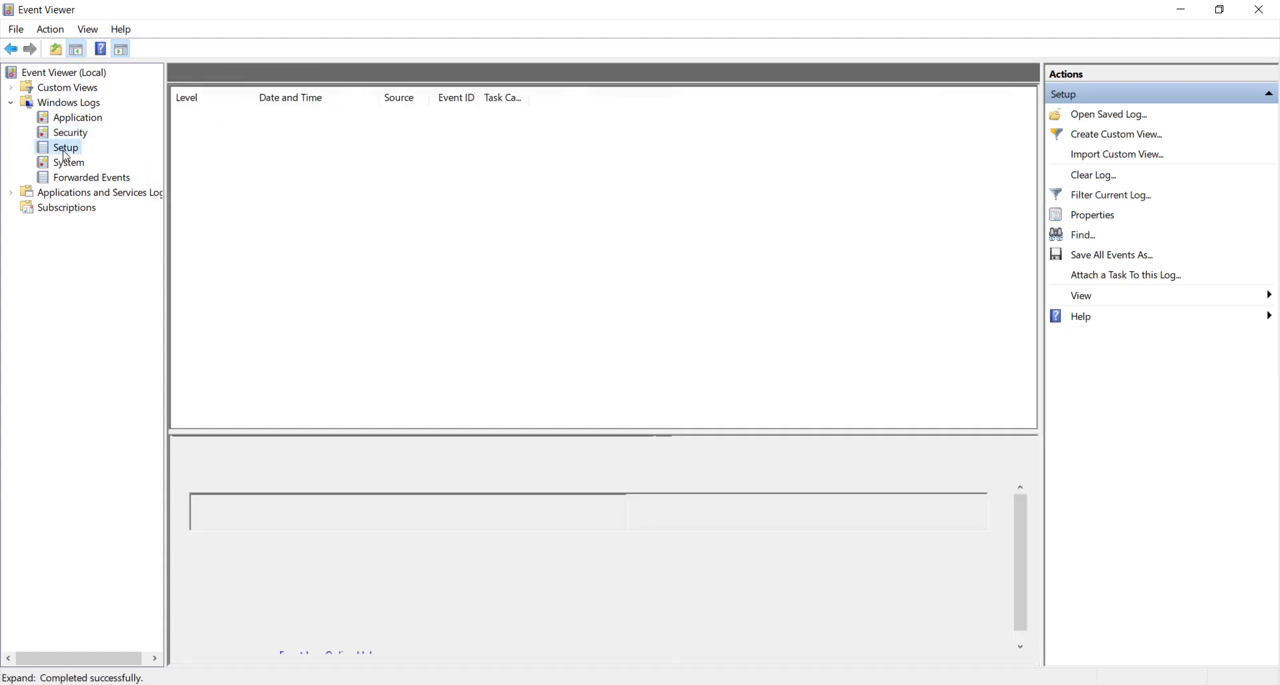
{"action": "left_click", "coordinate": [1099, 176]}
{"action": "left_click", "coordinate": [251, 94]}
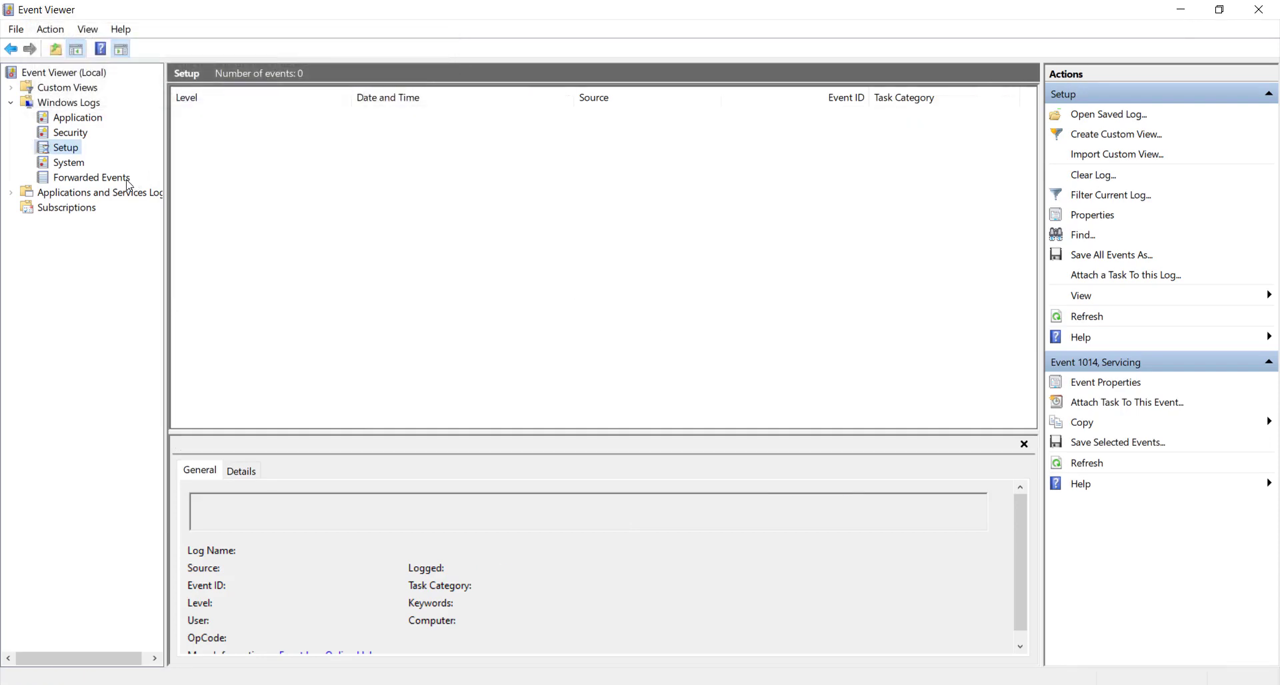
{"action": "left_click", "coordinate": [69, 163]}
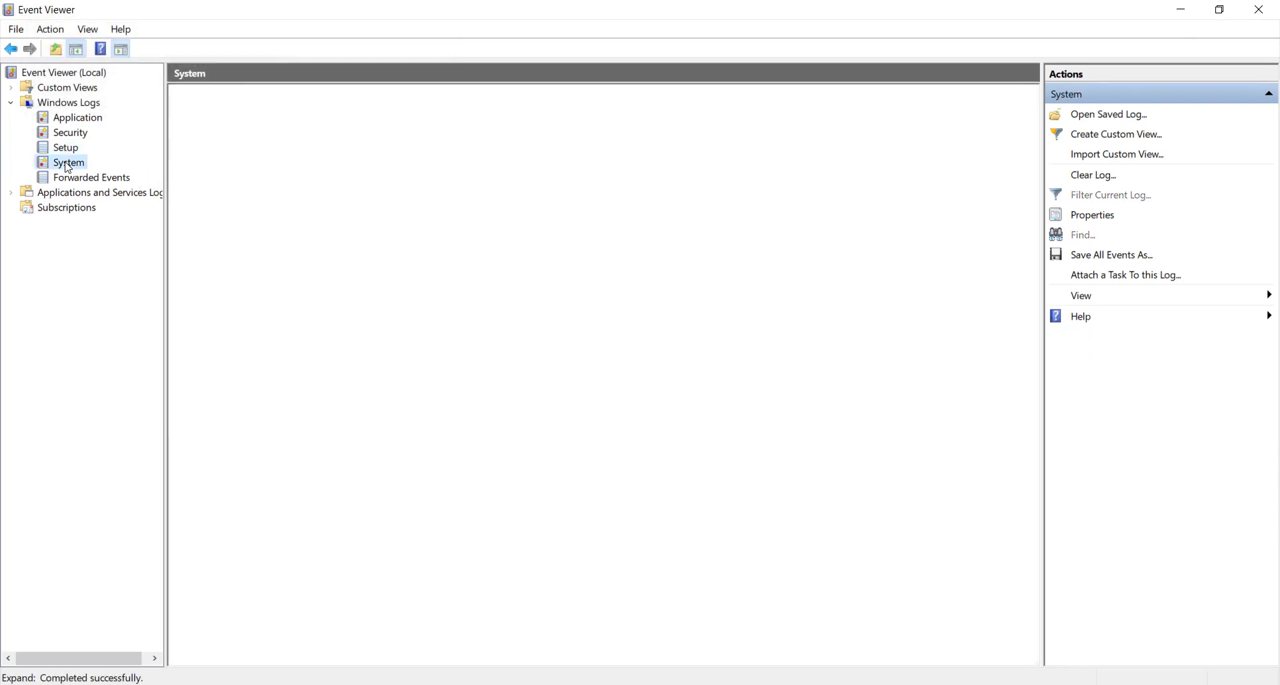
{"action": "left_click", "coordinate": [1097, 177]}
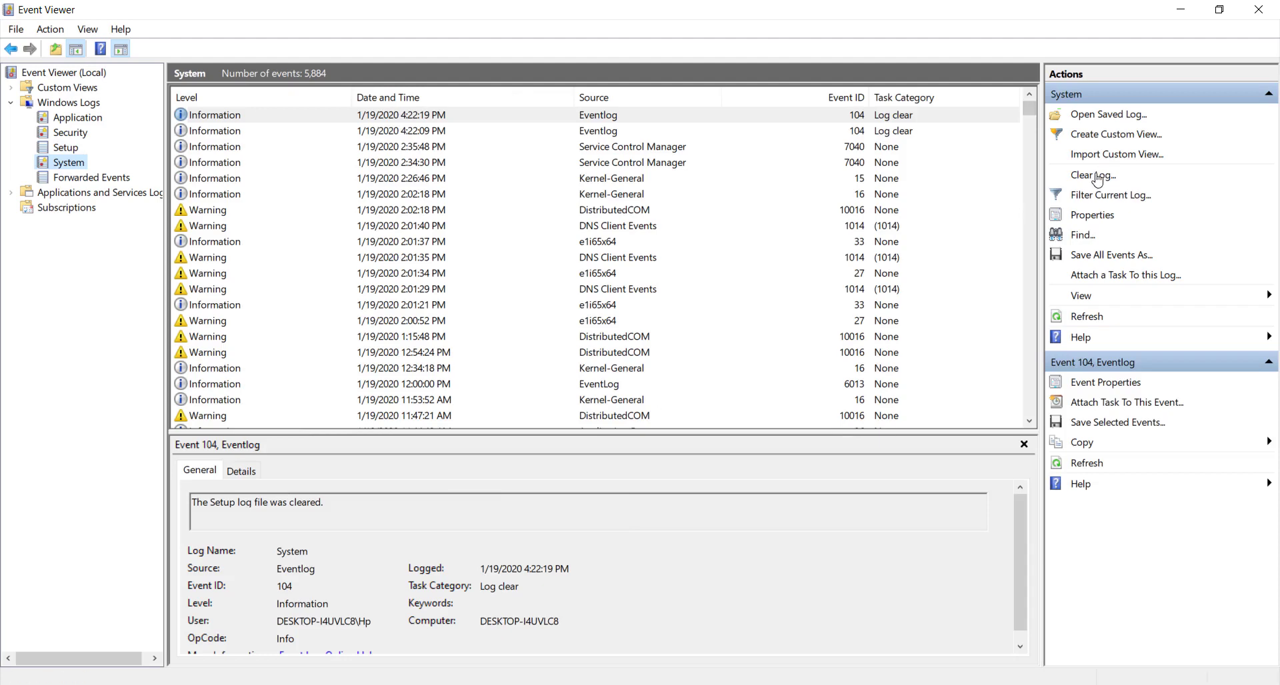